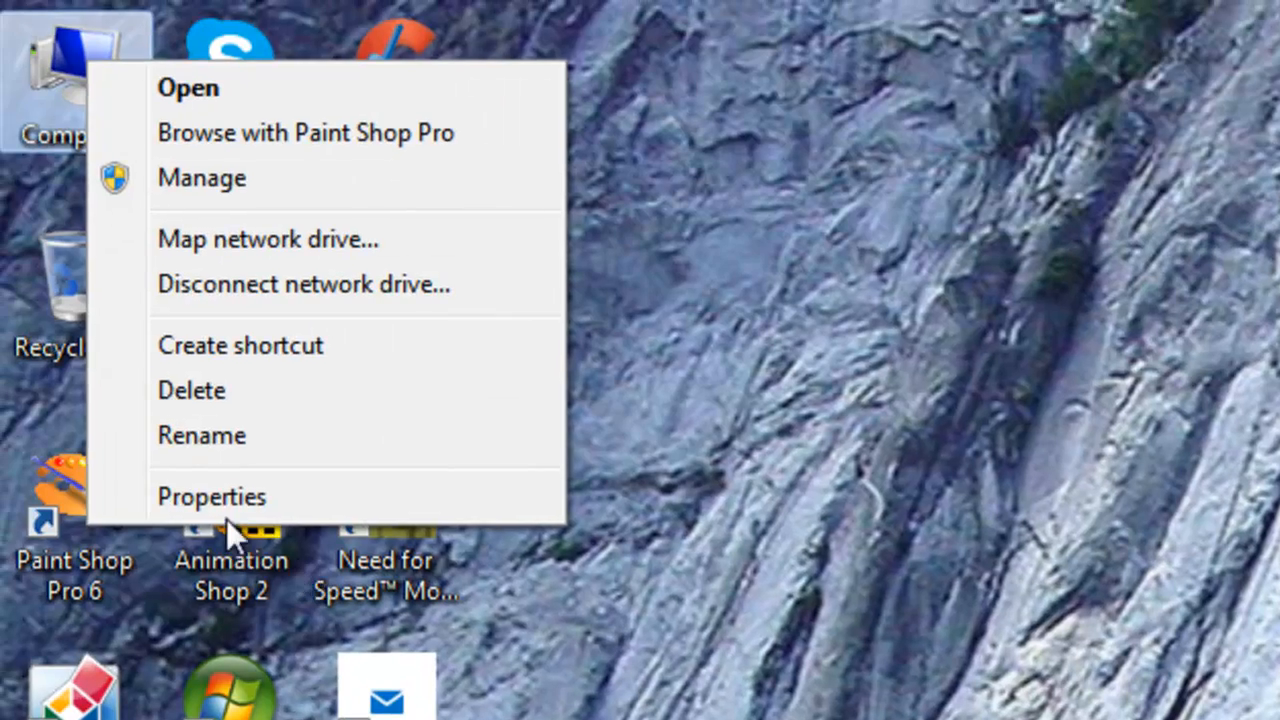
Step: Open the computer's system properties, go to Windows Update and display the update history
click(230, 512)
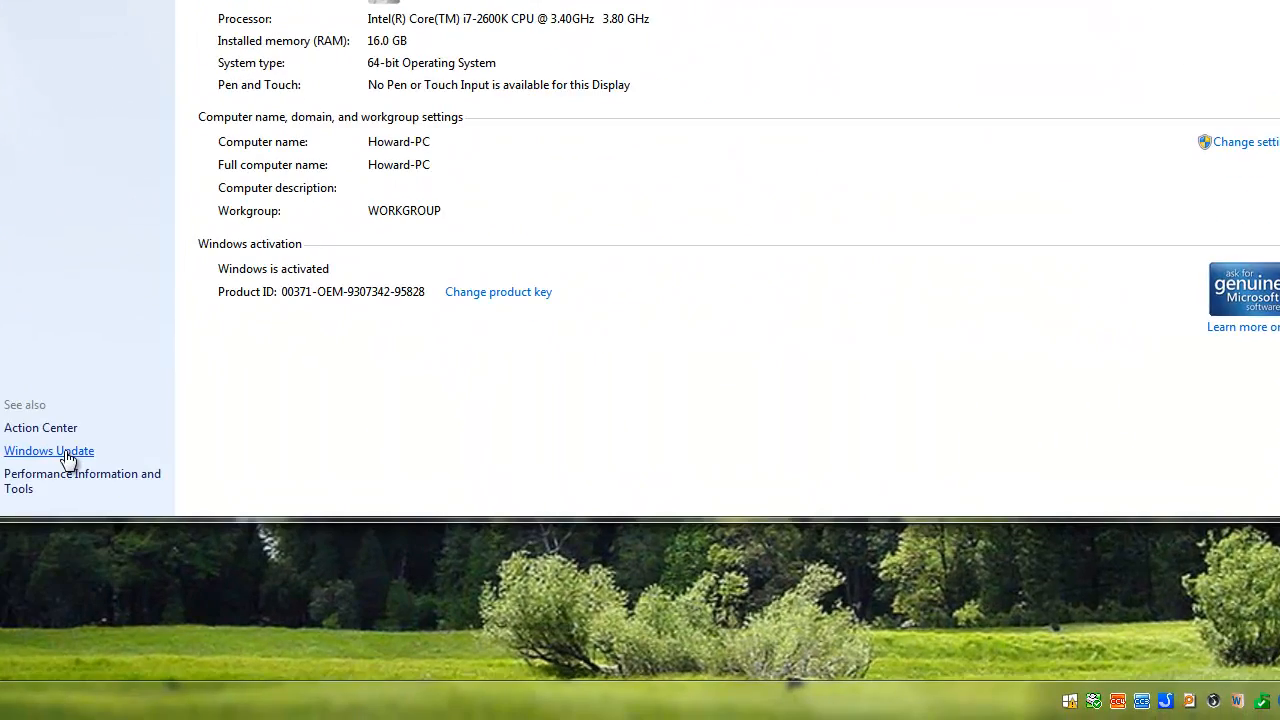
click(232, 659)
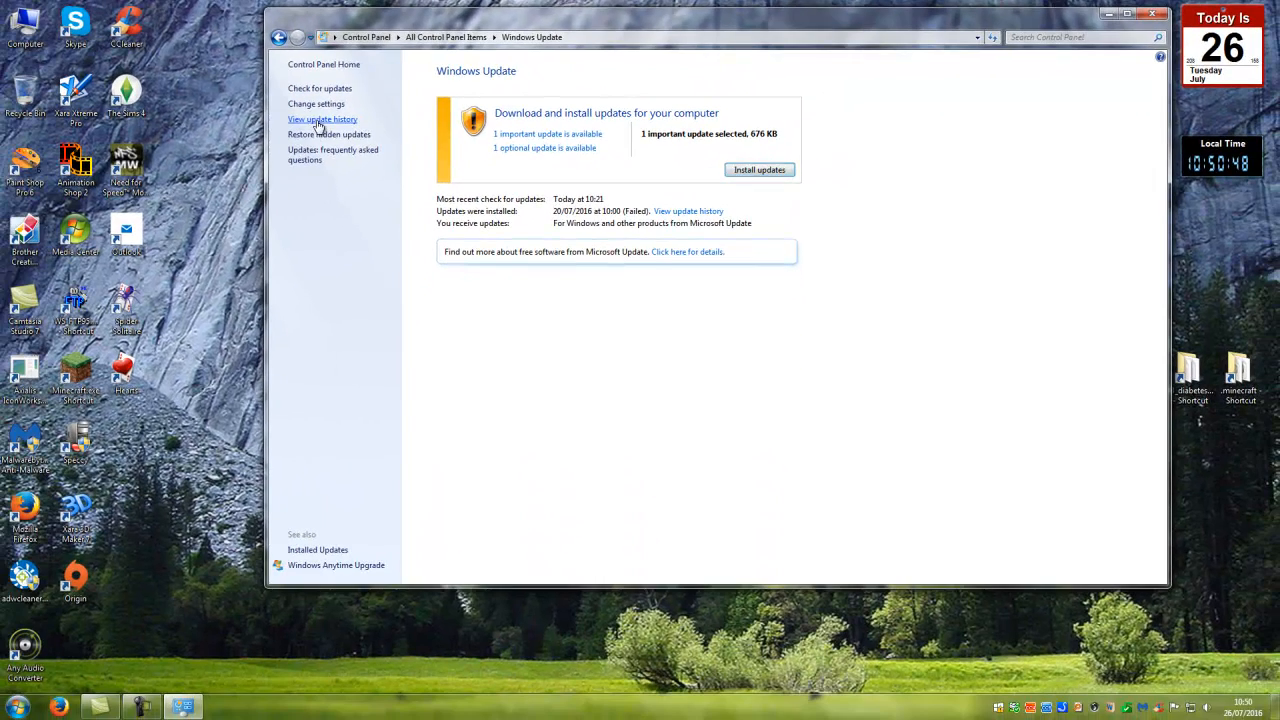
click(128, 165)
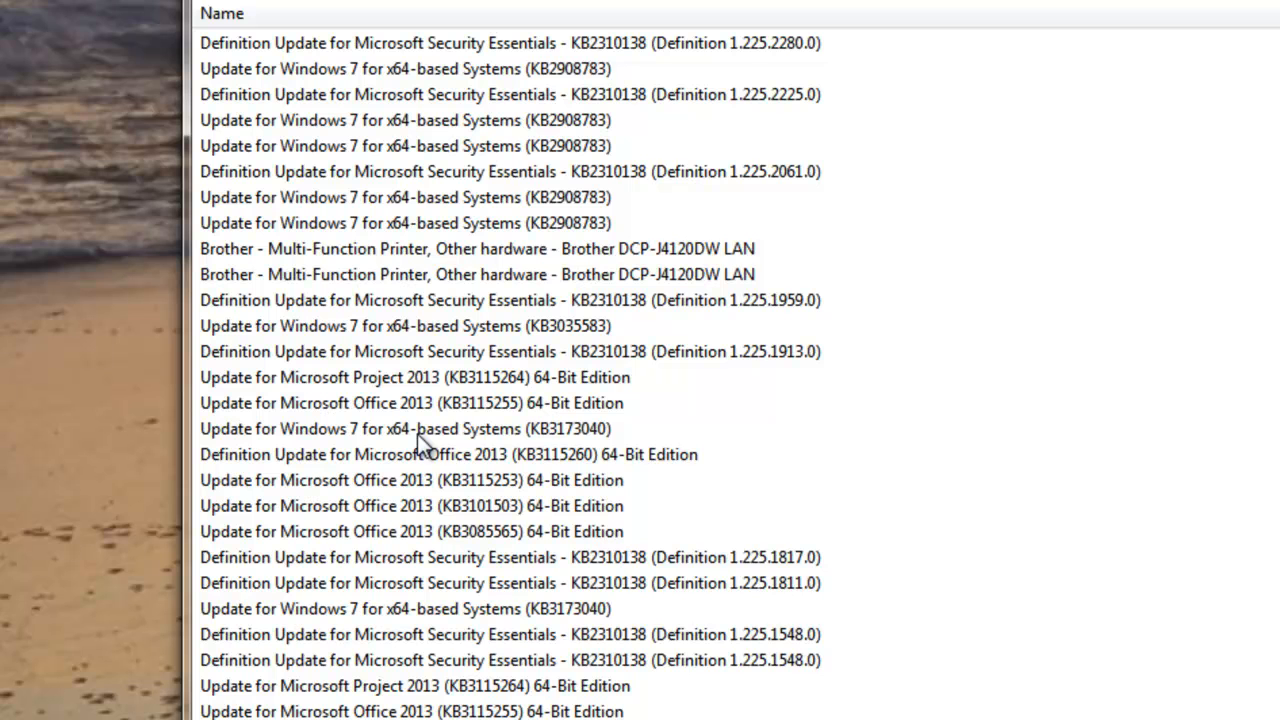
Step: View the details of update KB3173040 from 18/07/2016 and its Microsoft support article, closing both after reading
click(561, 429)
right_click(554, 428)
click(621, 445)
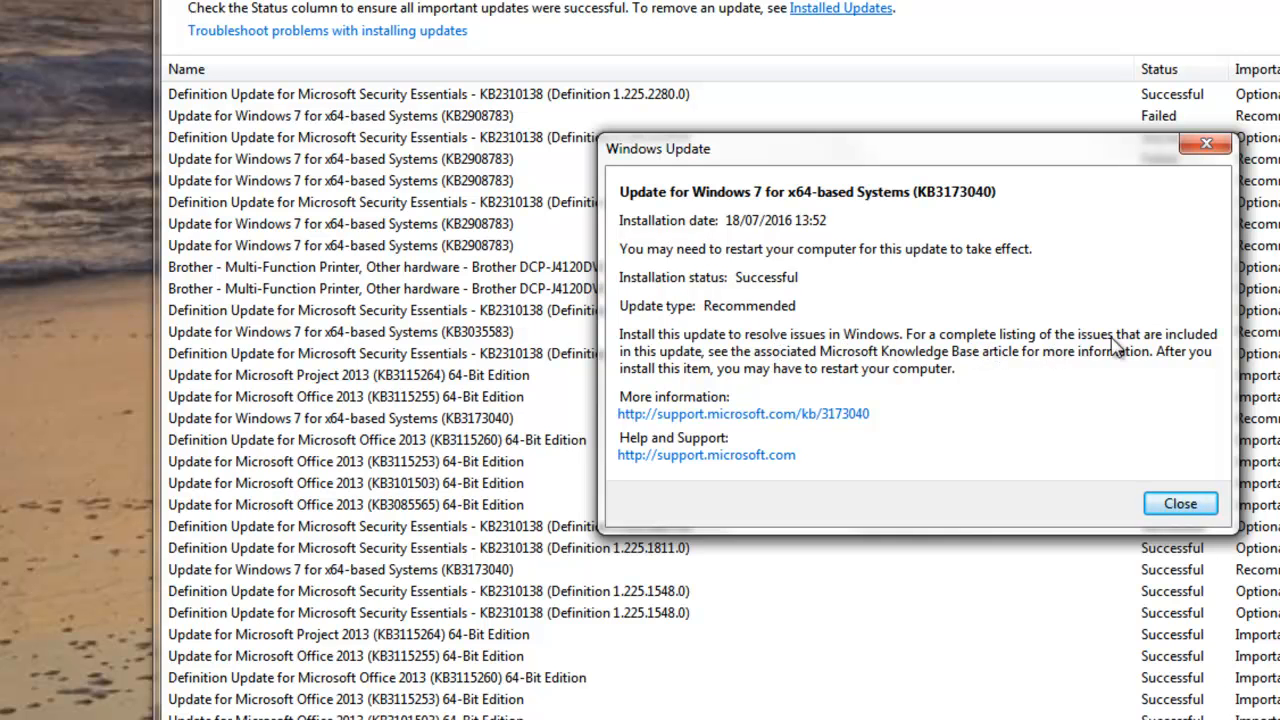
click(816, 414)
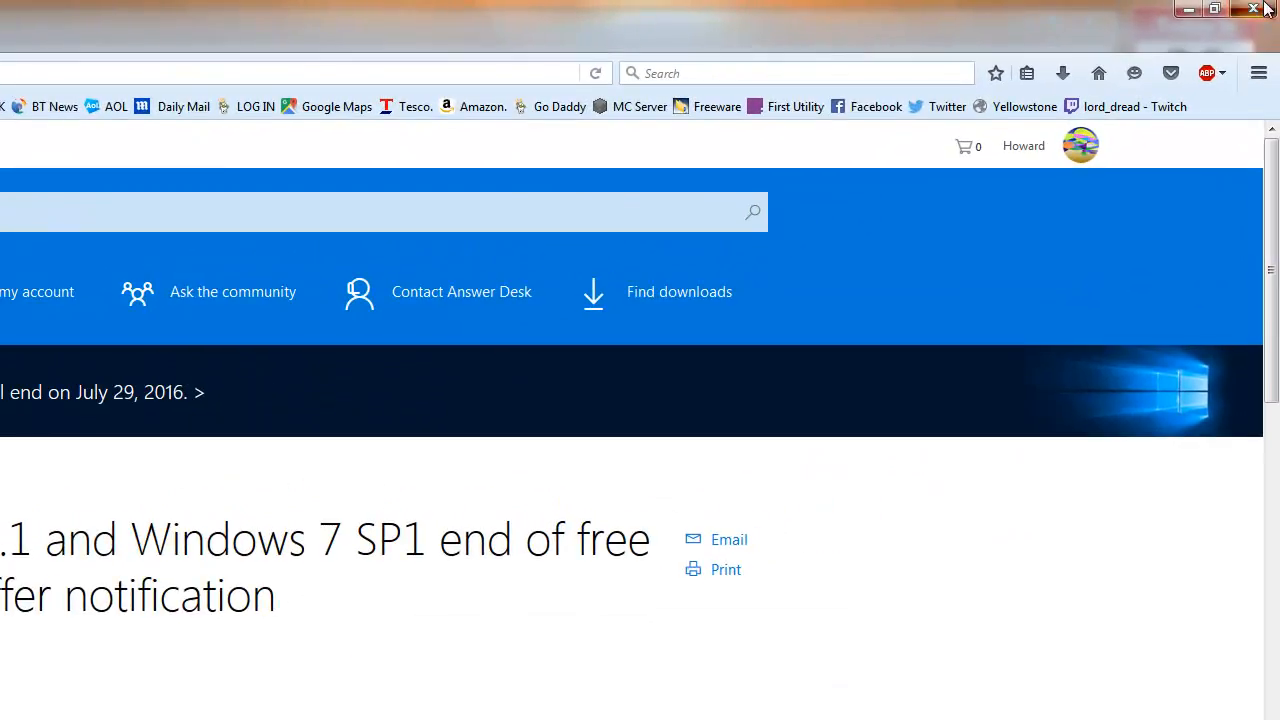
click(1265, 8)
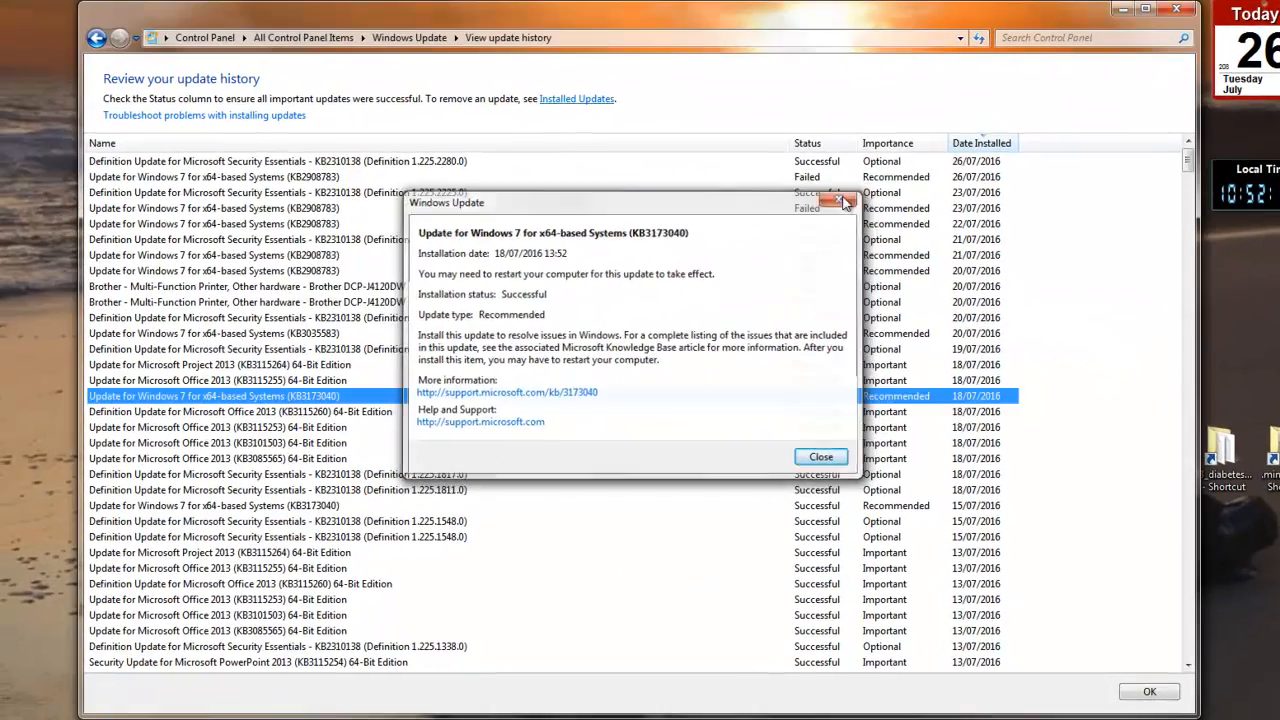
click(773, 222)
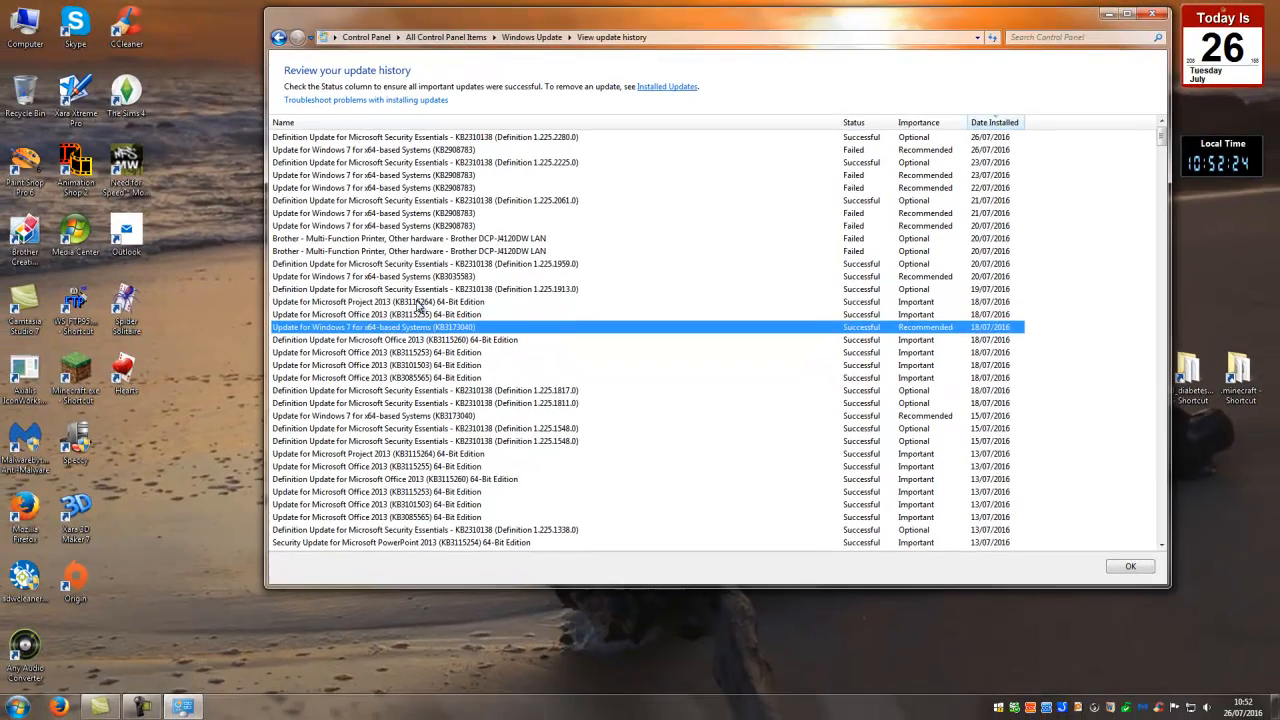
Step: View the details of the Microsoft Project 2013 update KB3115264 and its support article, then close the details
click(270, 366)
right_click(420, 305)
click(442, 309)
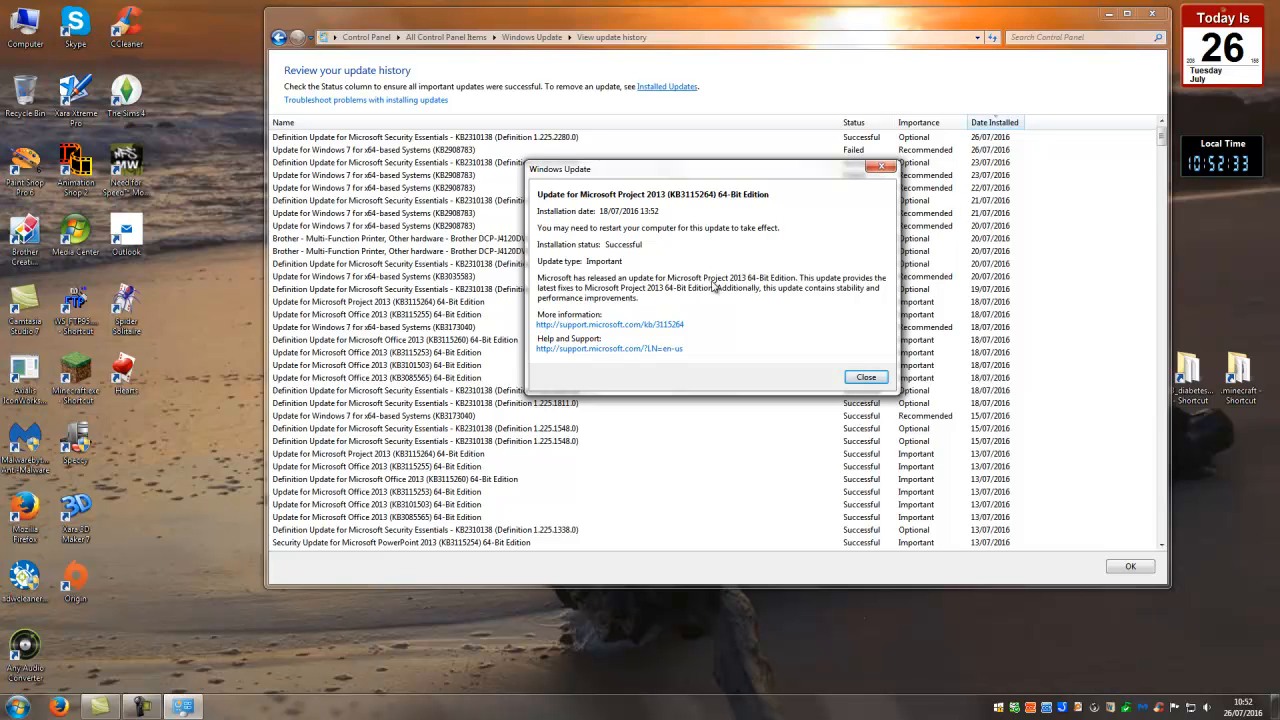
click(634, 326)
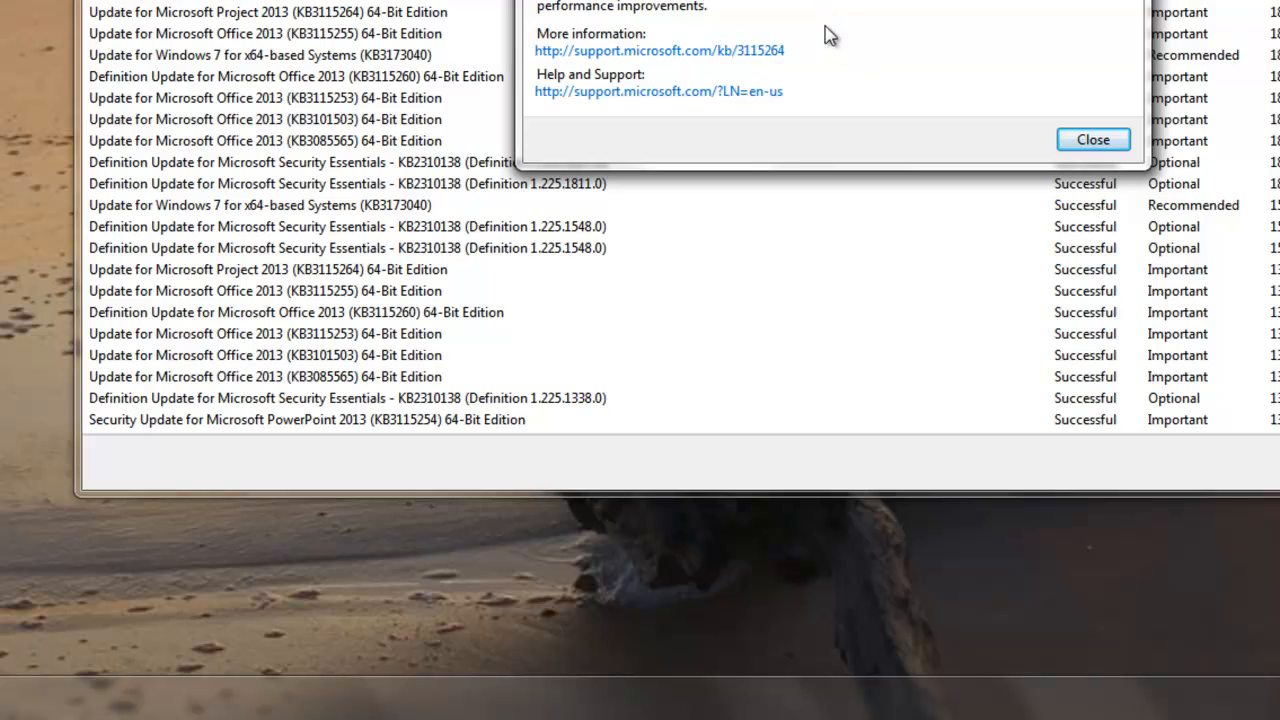
click(1110, 140)
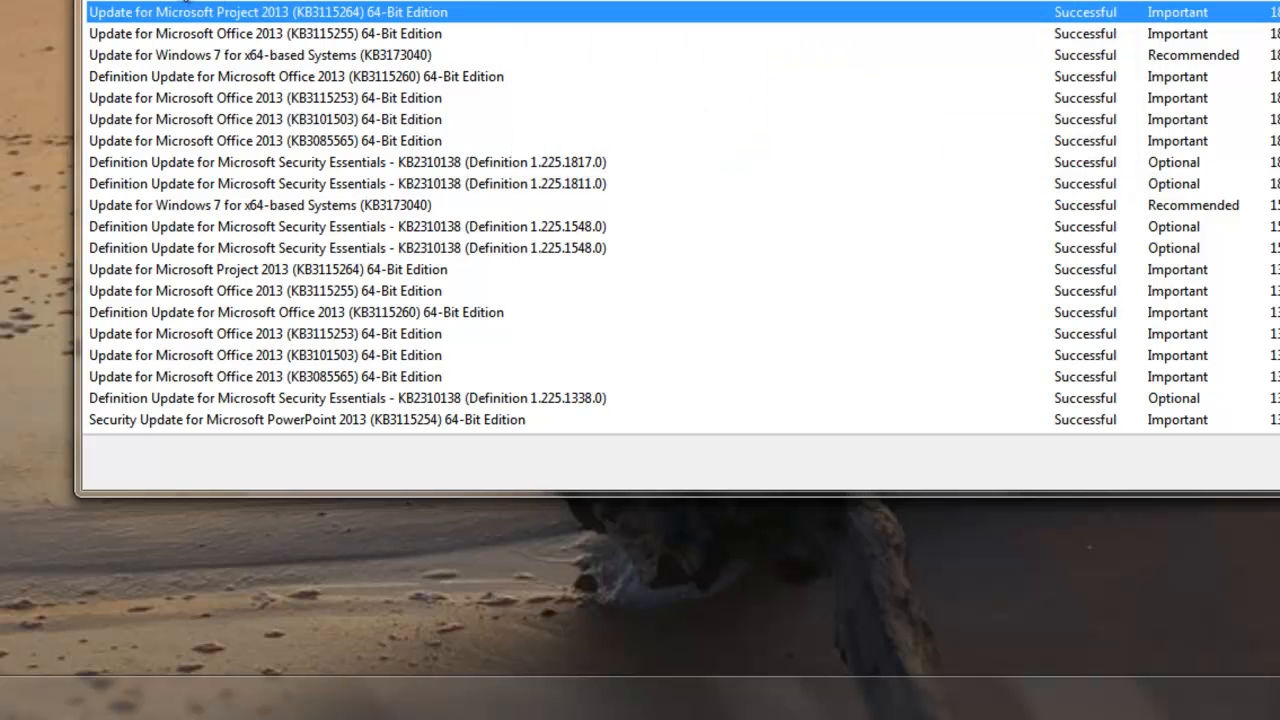
Step: View the details of Windows 7 update KB3035583 and its support article, then close the details
click(201, 0)
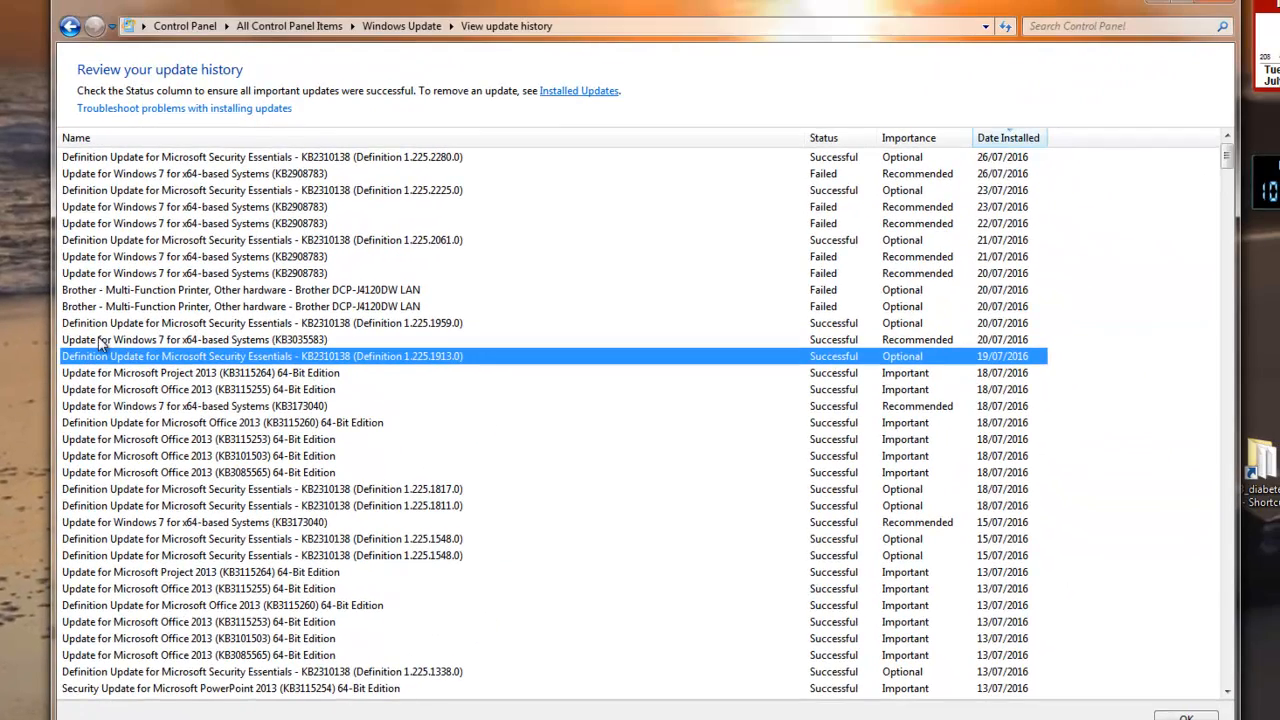
click(258, 340)
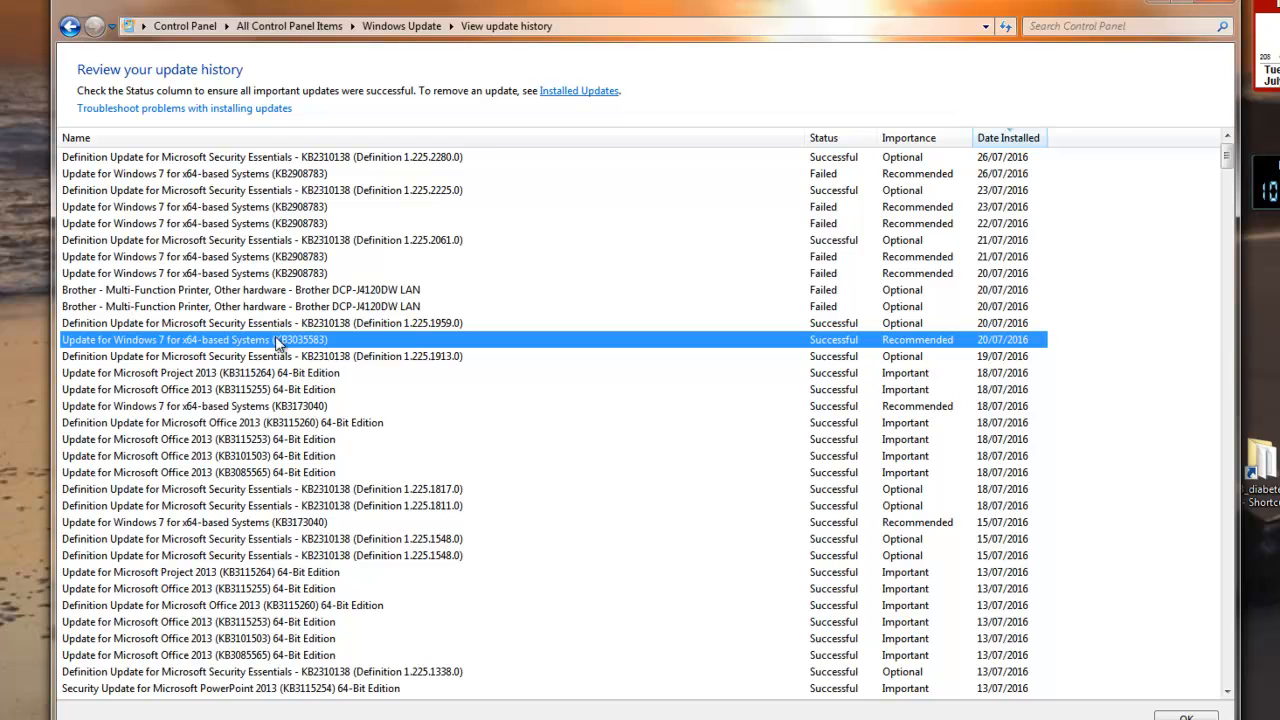
right_click(290, 341)
click(334, 349)
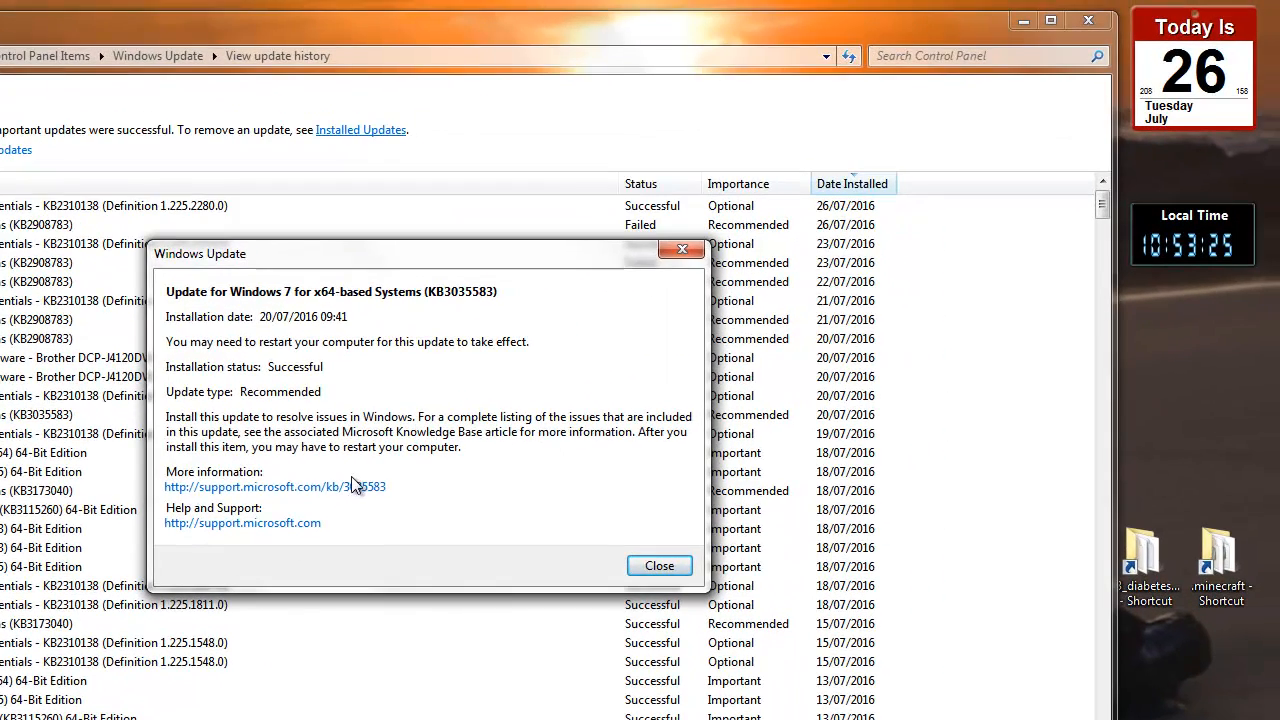
click(368, 489)
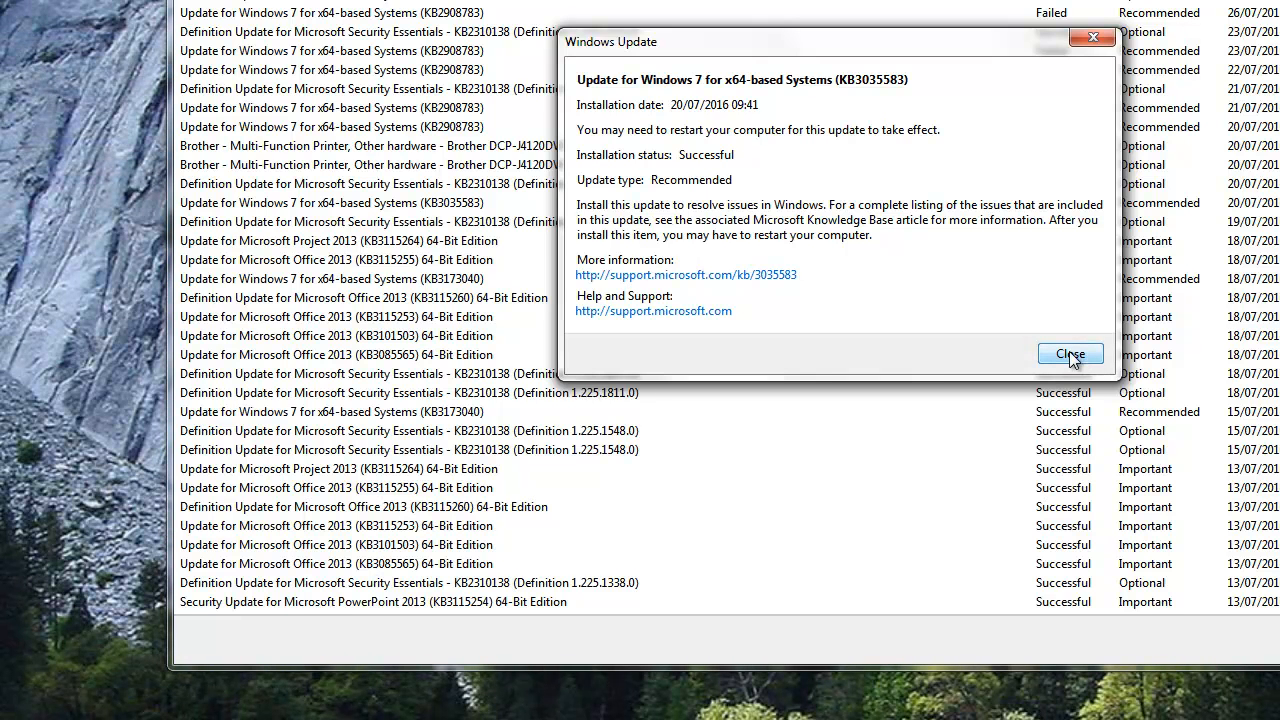
click(1070, 354)
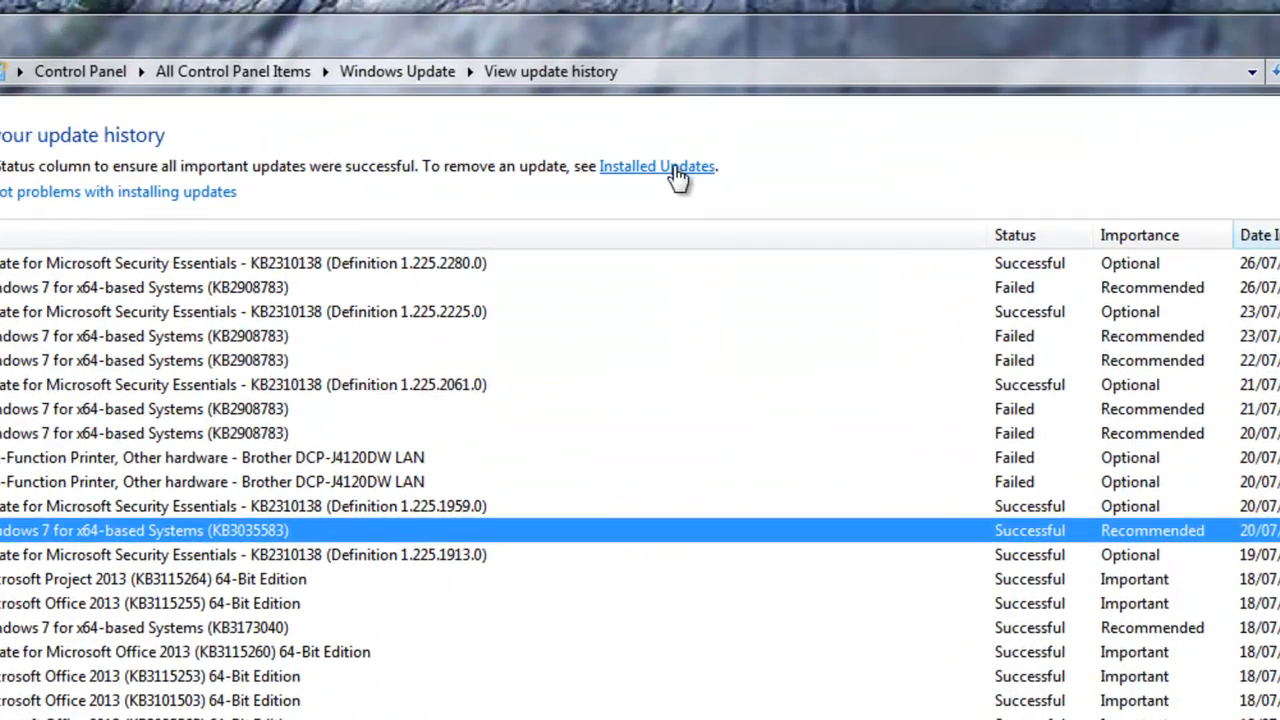
Step: Open the list of installed updates, search it for "KB 3173040" and clear the search to restore the full list
click(683, 126)
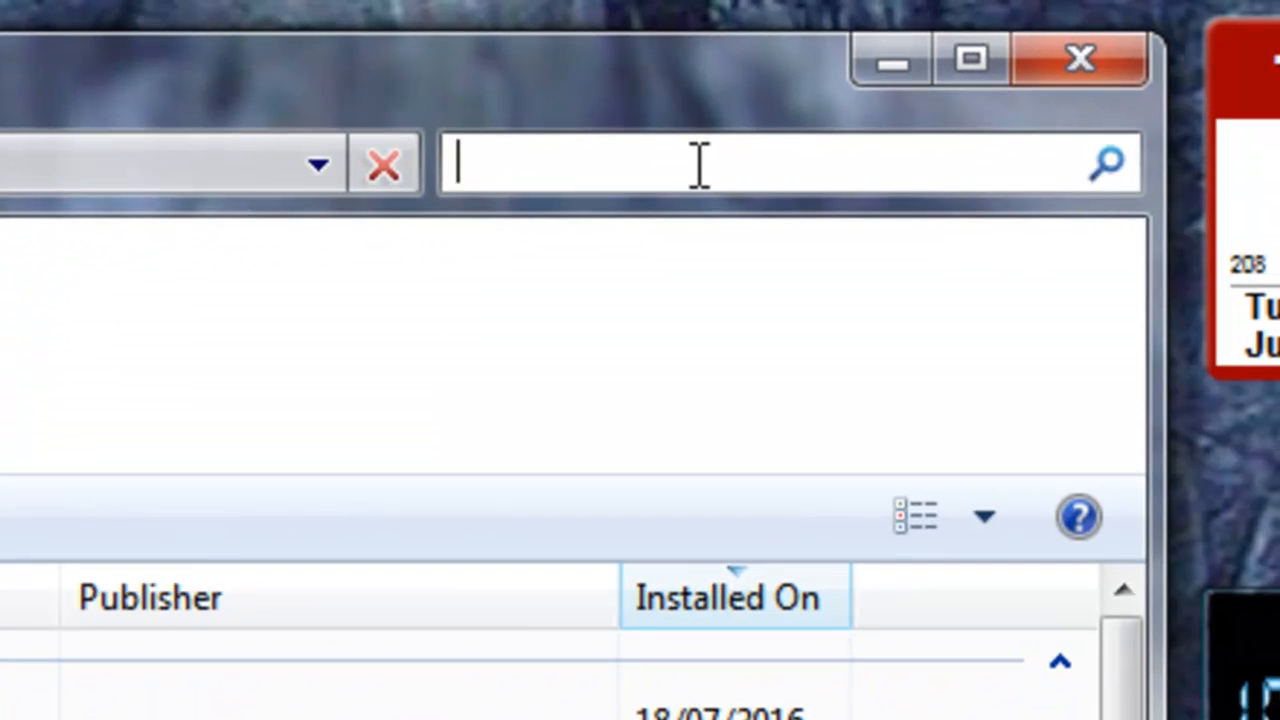
text(KB)
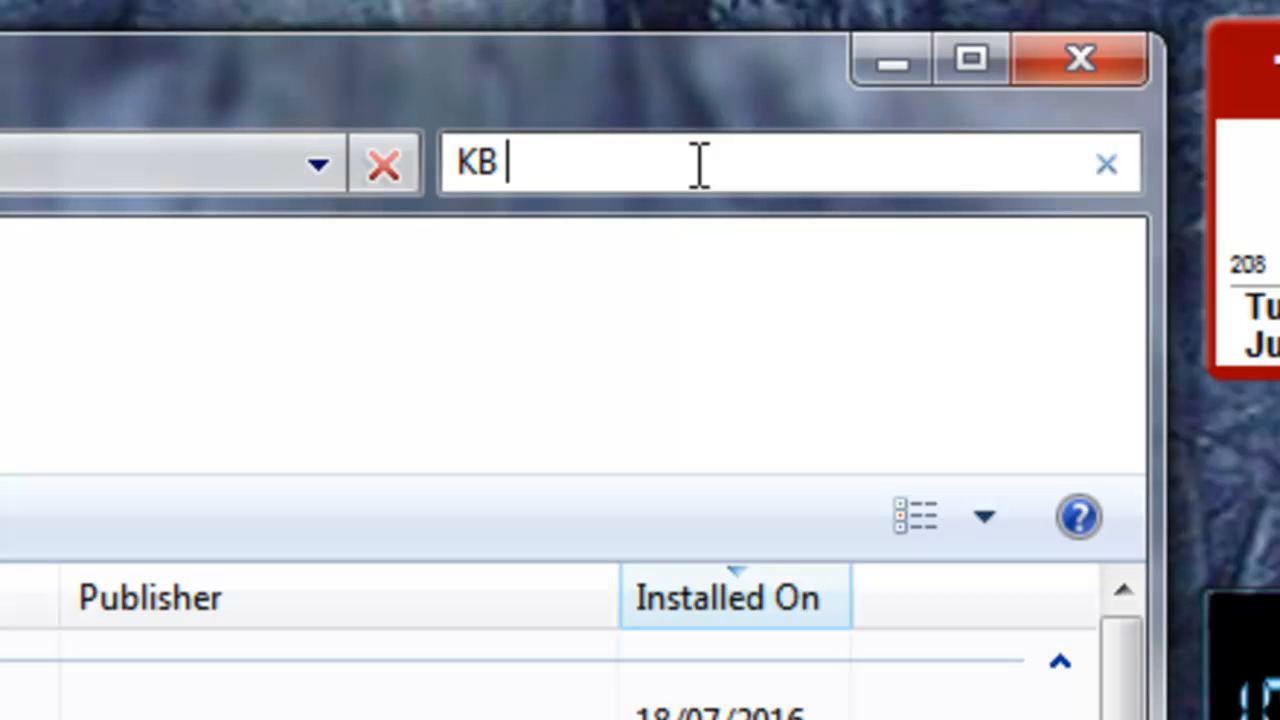
text( 31)
text(73040)
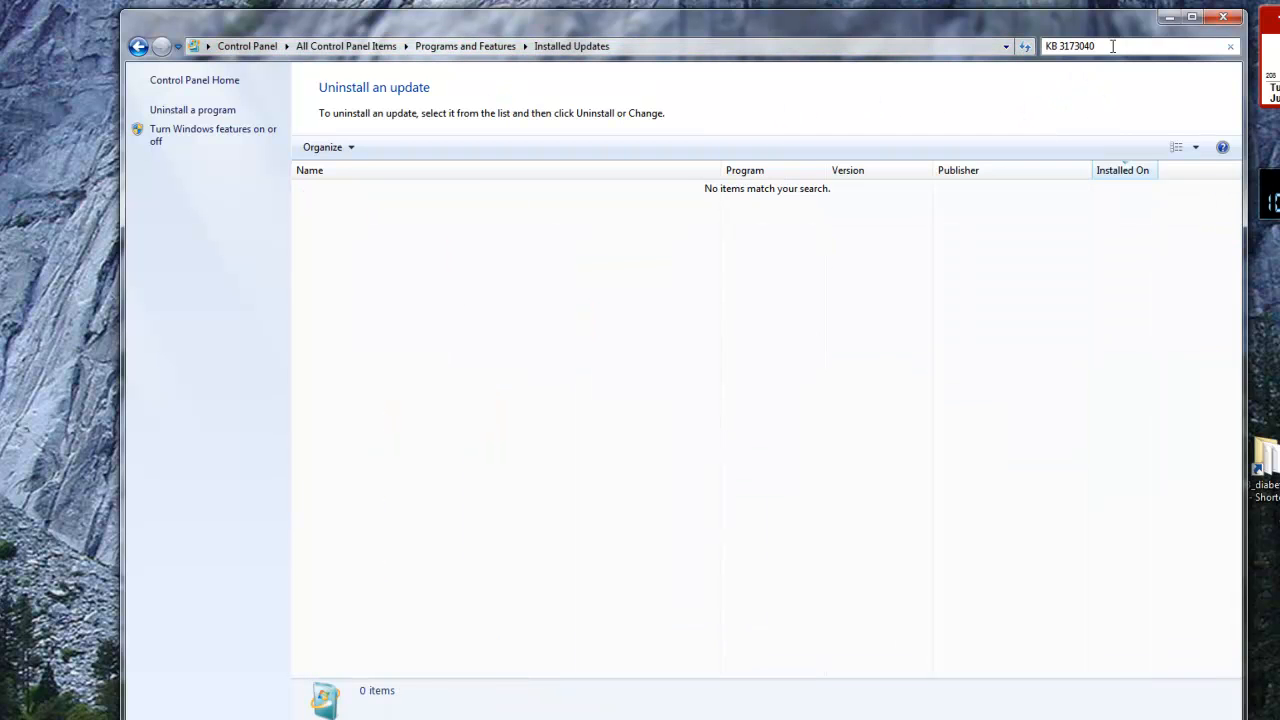
click(1105, 45)
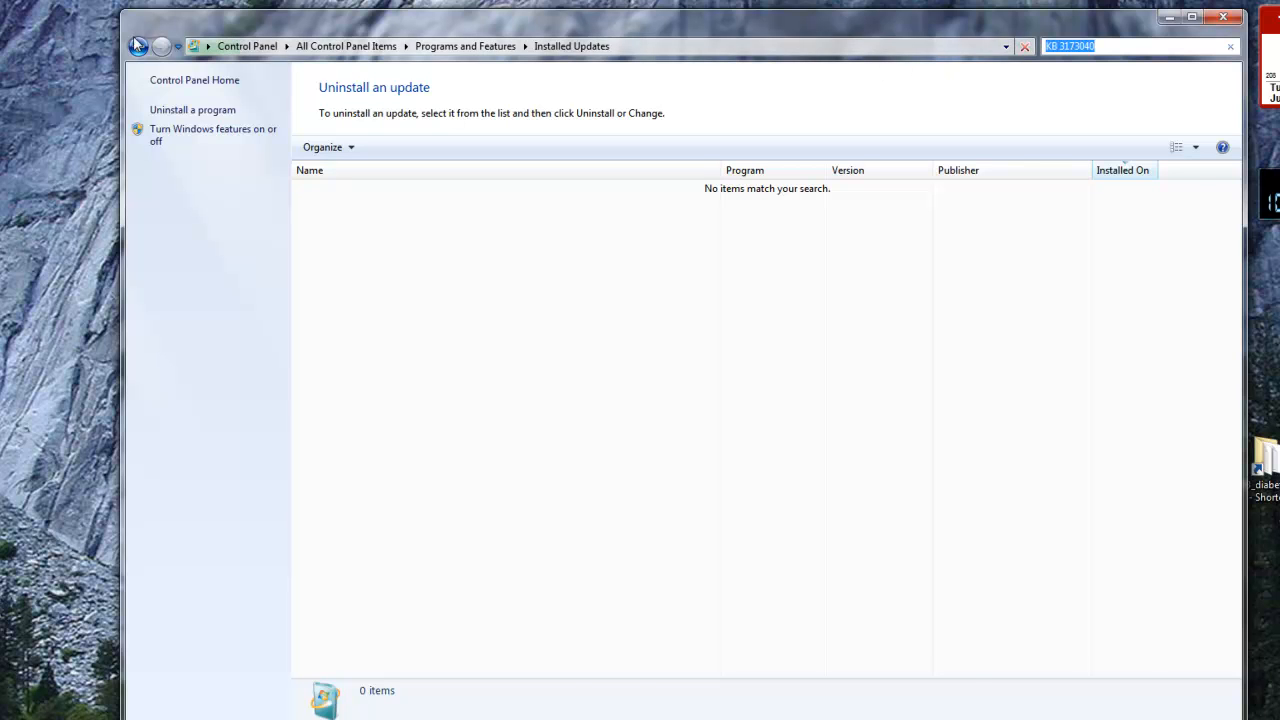
key(BackSpace)
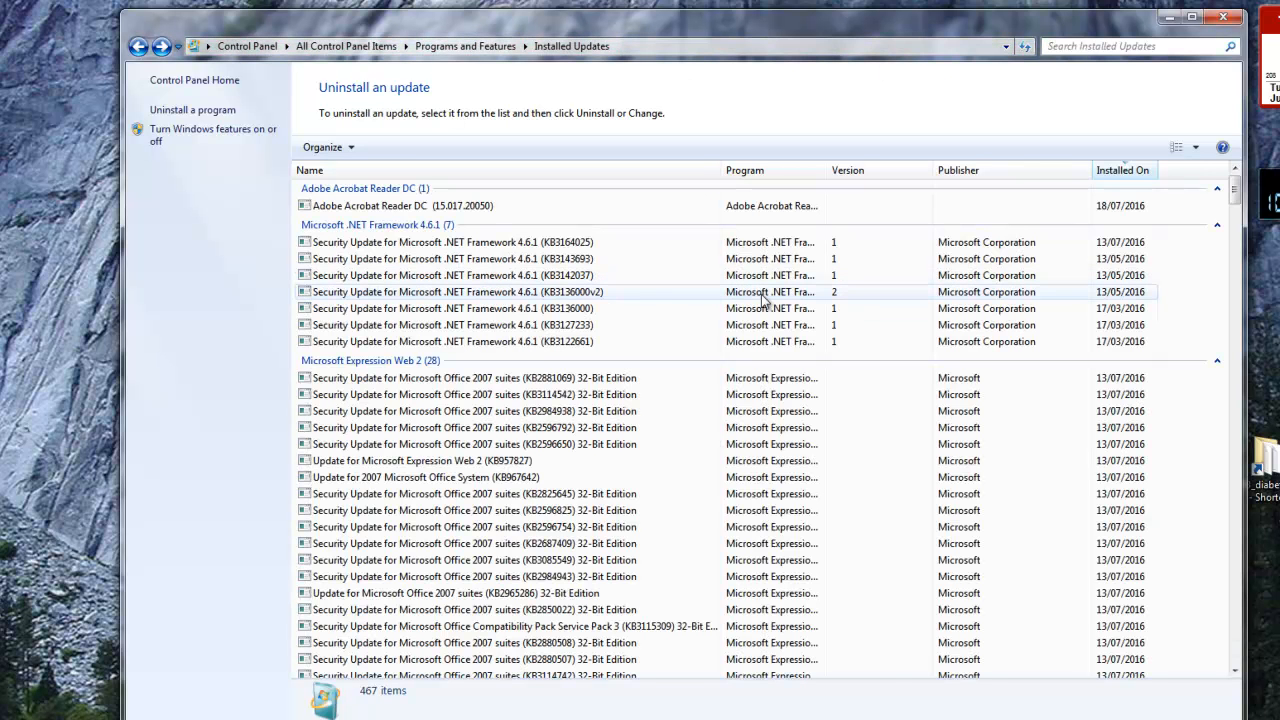
Step: Find update KB3173040 in the Microsoft Windows group of the installed updates, uninstall it and confirm the removal
click(669, 312)
scroll(646, 537, down, 7)
scroll(651, 514, down, 5)
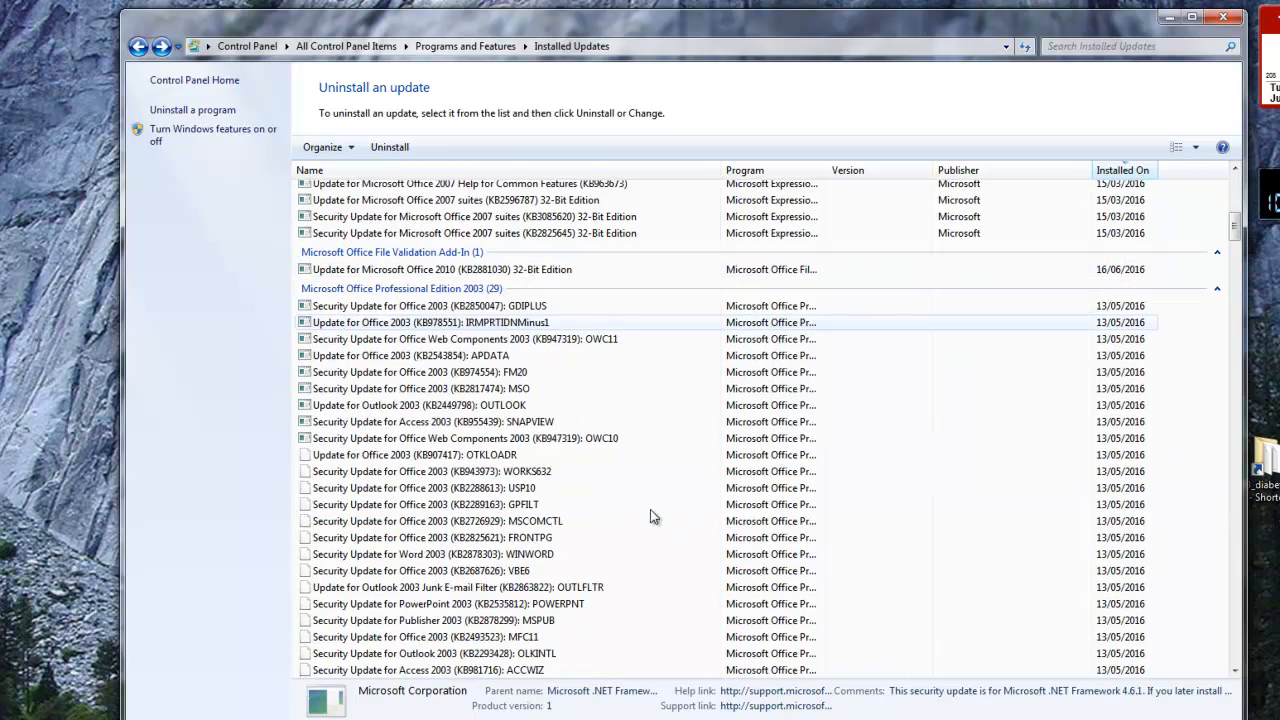
scroll(640, 470, down, 1)
scroll(640, 468, down, 8)
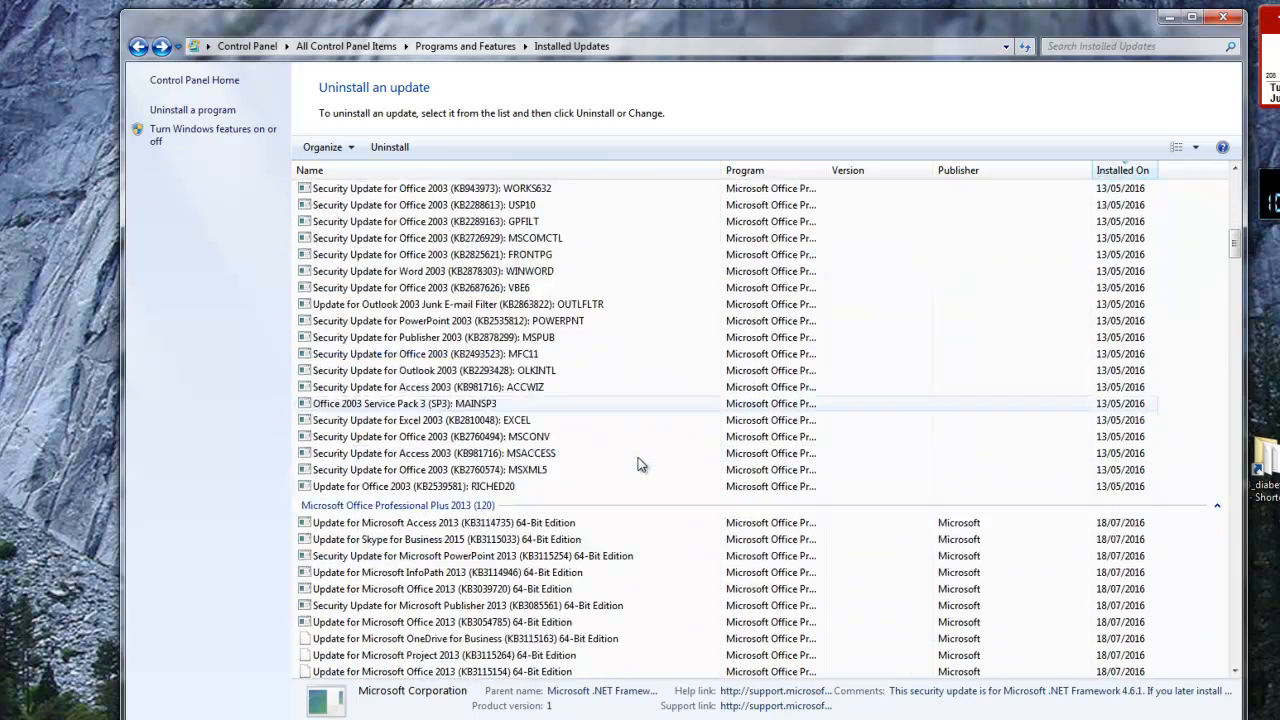
scroll(637, 448, down, 15)
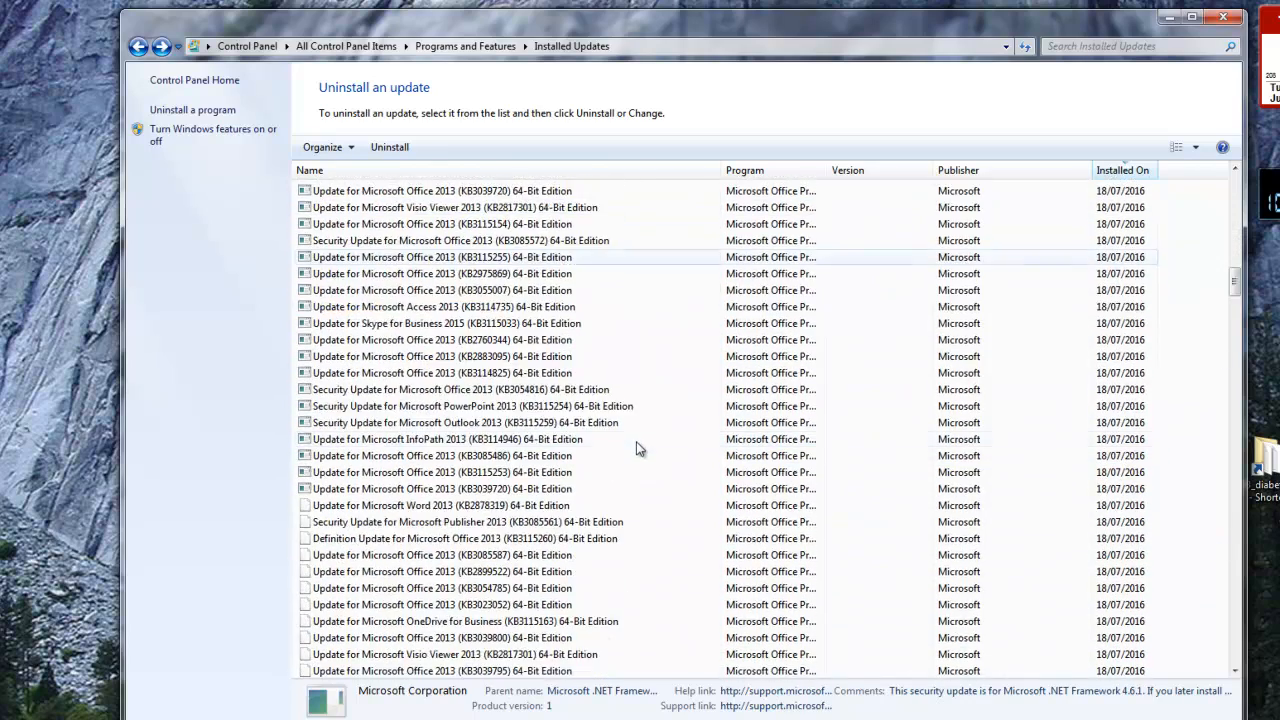
scroll(638, 448, down, 15)
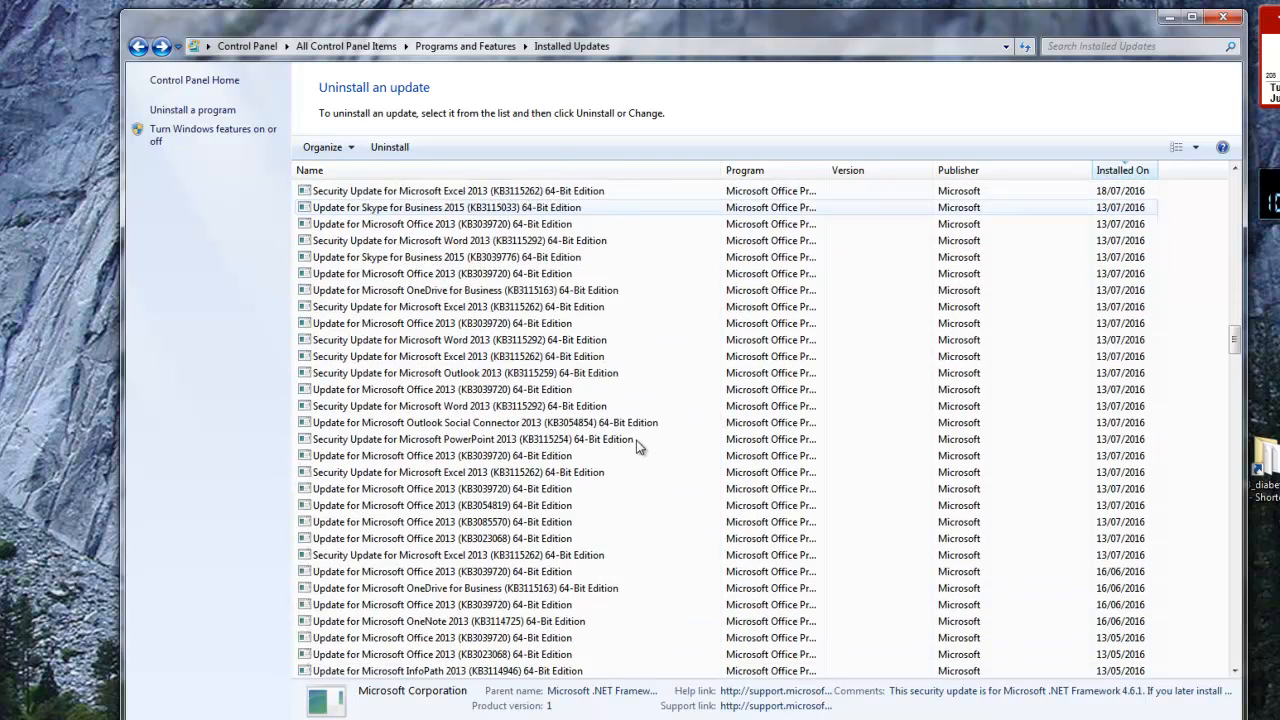
scroll(638, 446, down, 3)
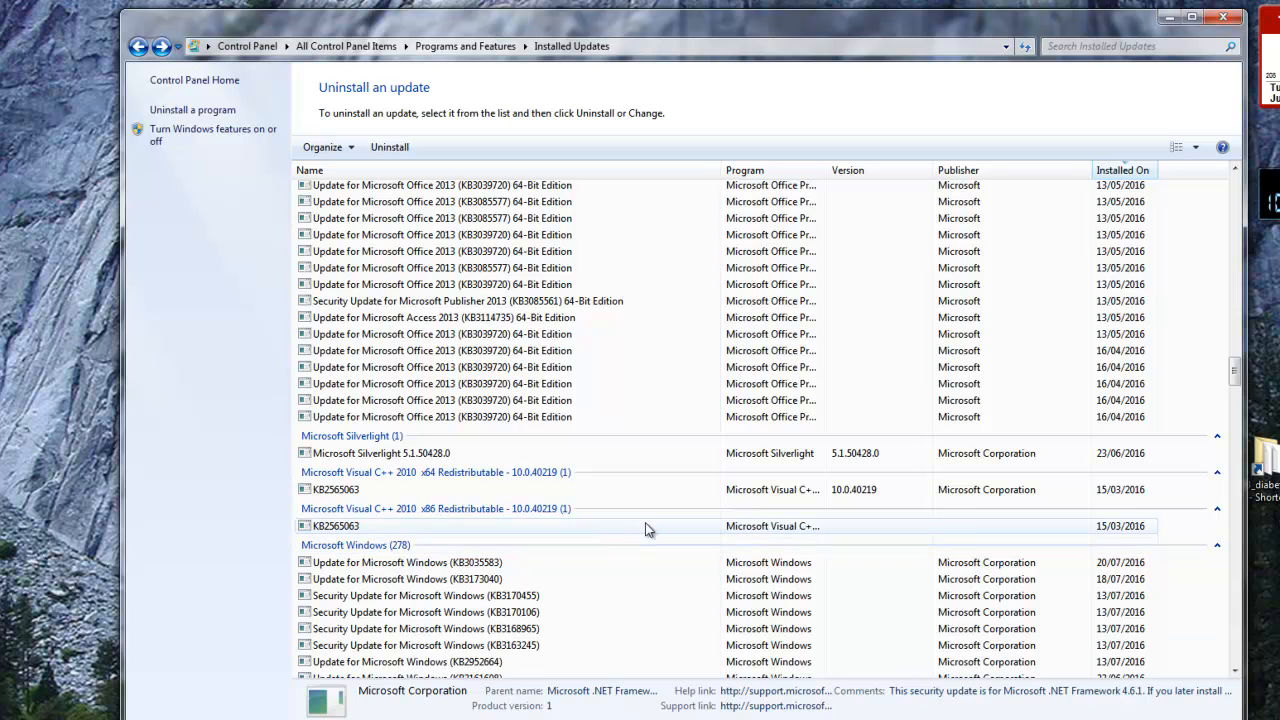
scroll(620, 530, down, 2)
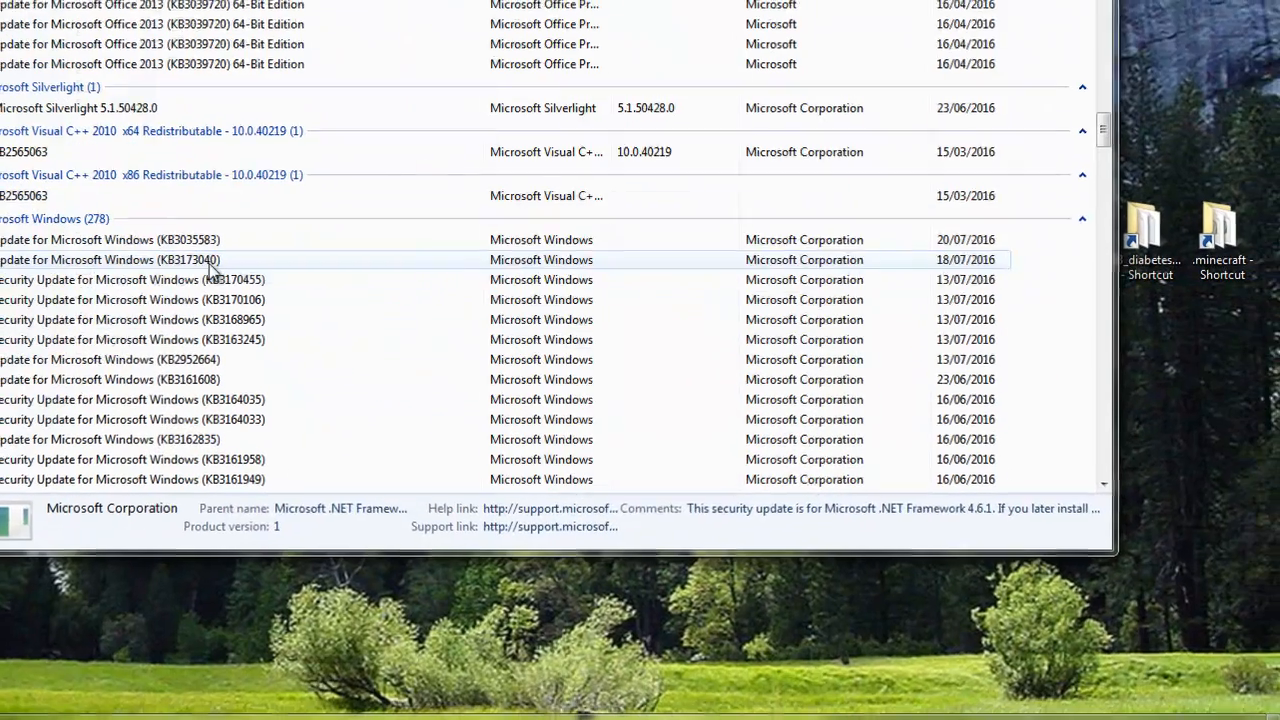
click(494, 489)
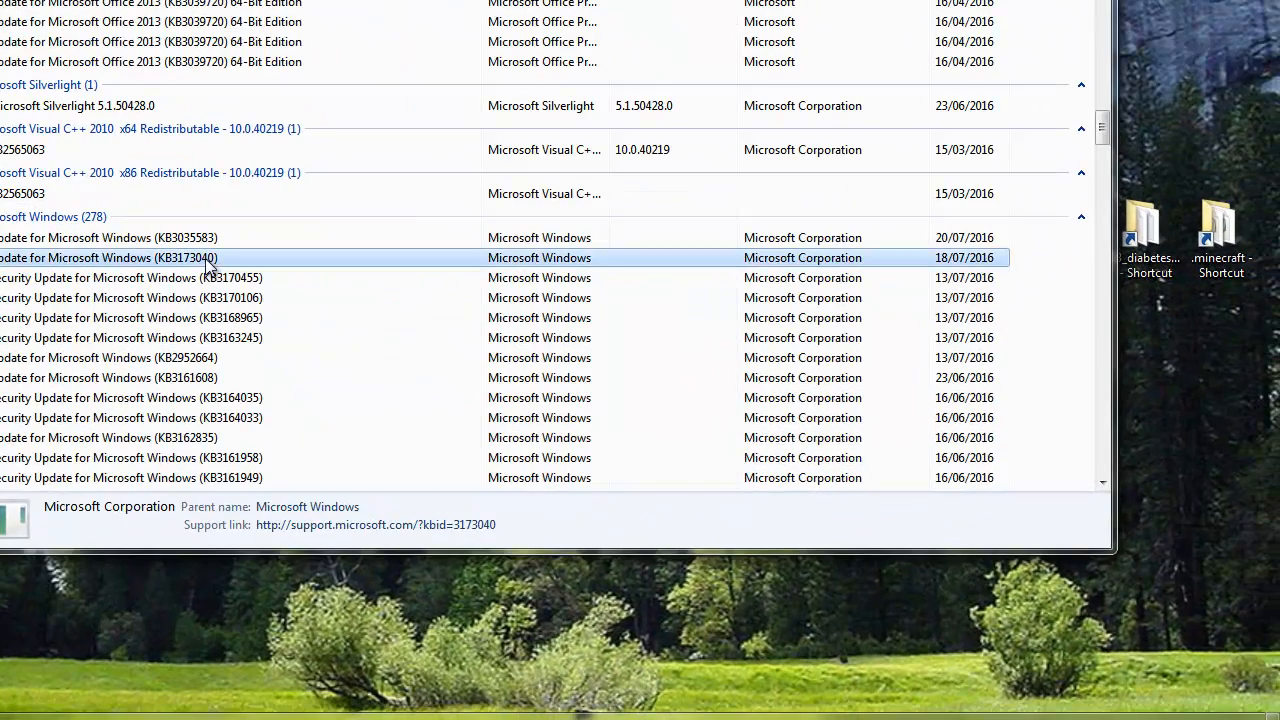
scroll(208, 262, down, 1)
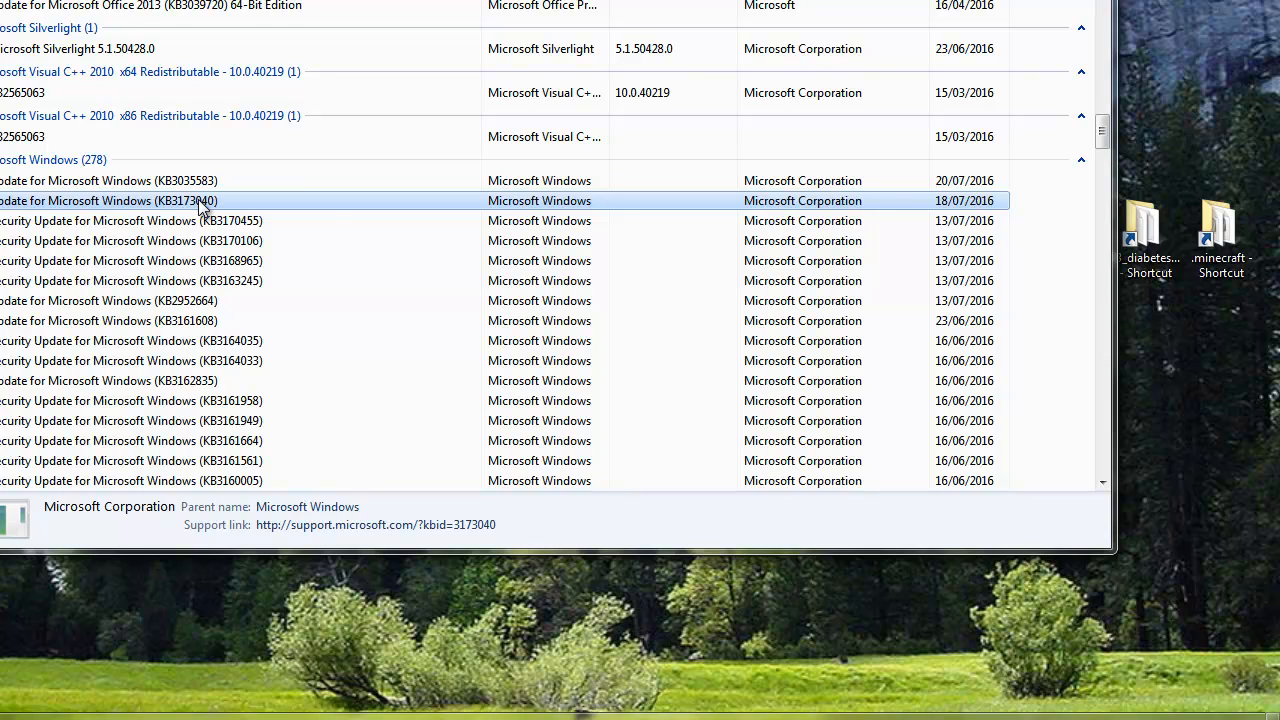
right_click(205, 206)
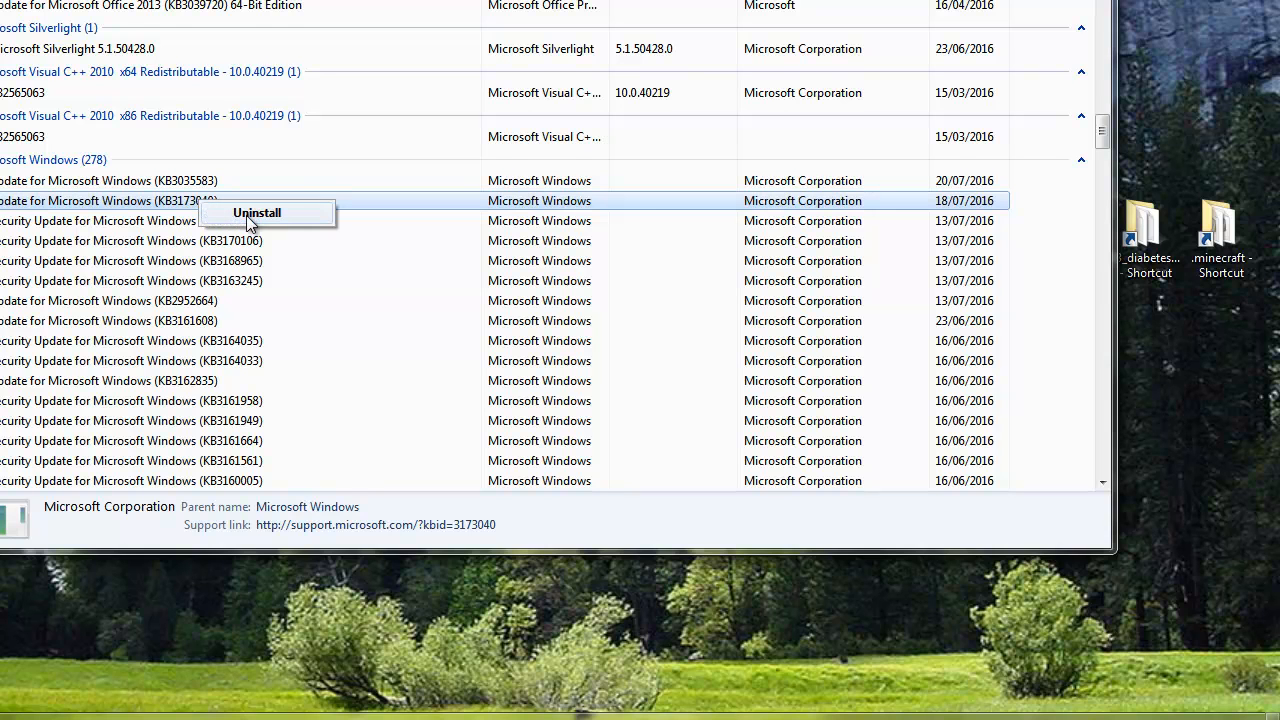
click(246, 215)
click(340, 197)
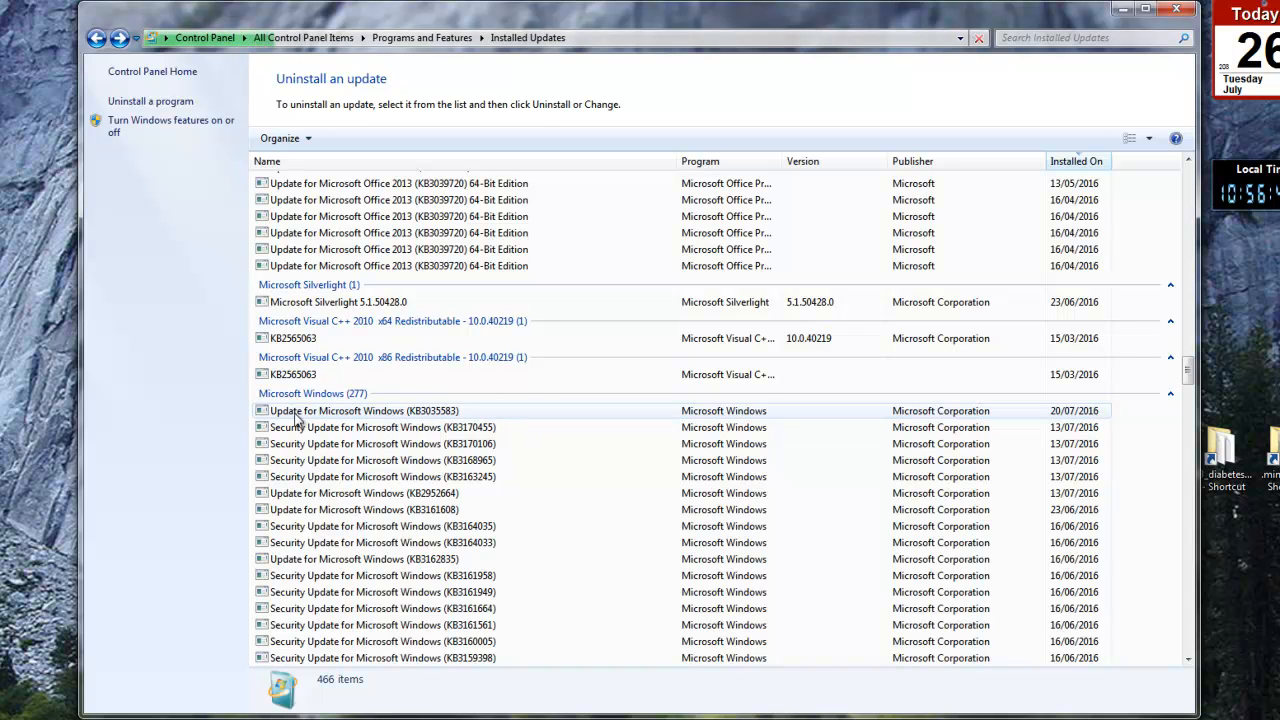
Step: Start uninstalling update KB3035583 from the Microsoft Windows group of installed updates
click(440, 416)
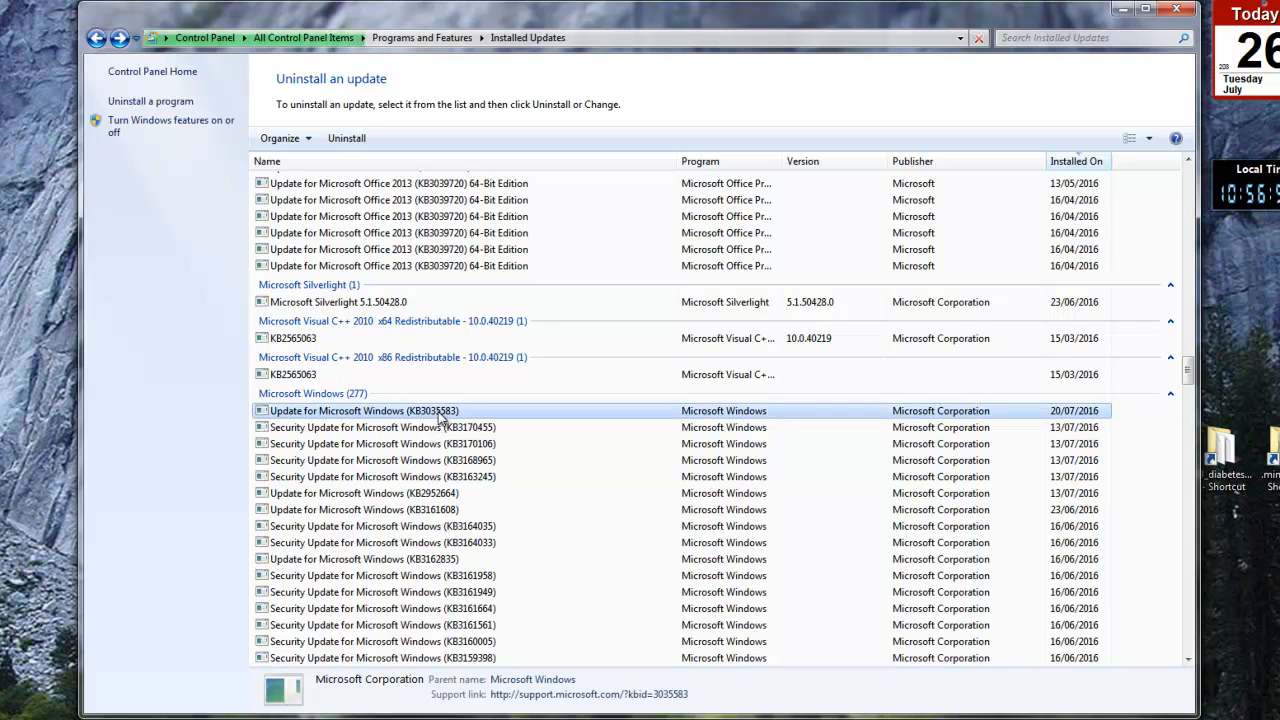
right_click(438, 414)
click(488, 424)
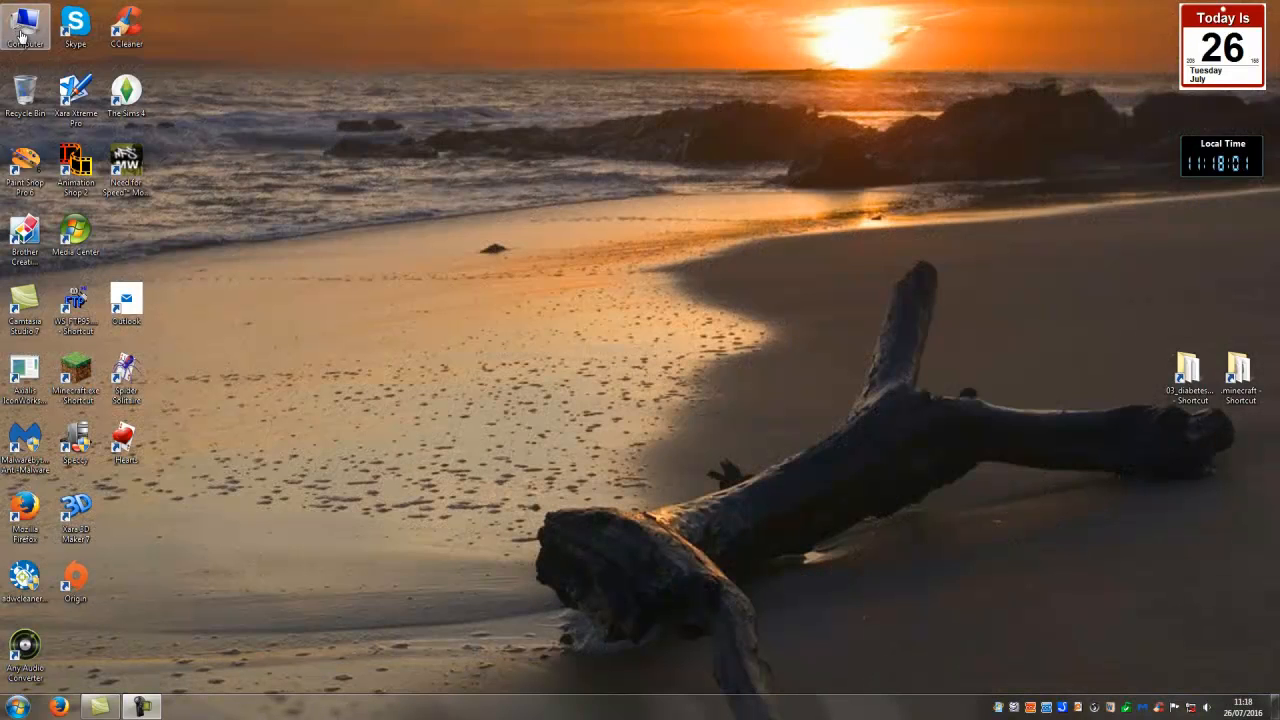
Step: Open the computer's system properties from the desktop and go to Windows Update
right_click(22, 35)
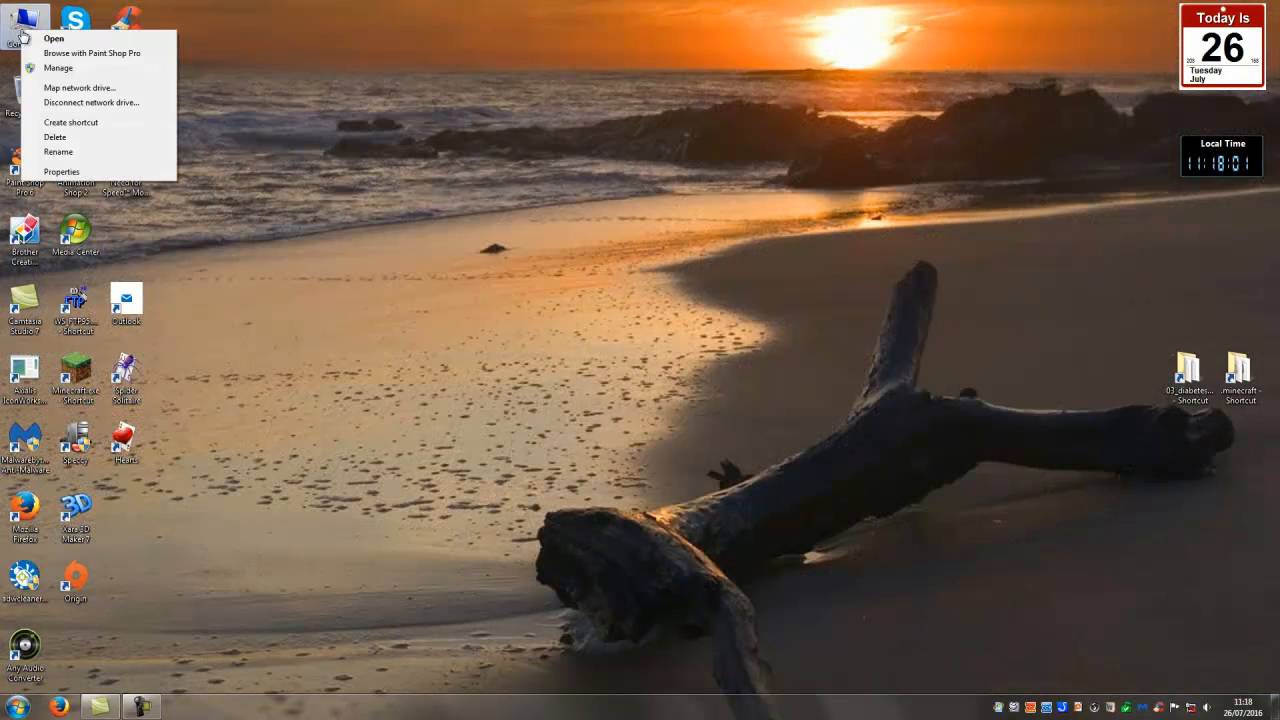
click(62, 171)
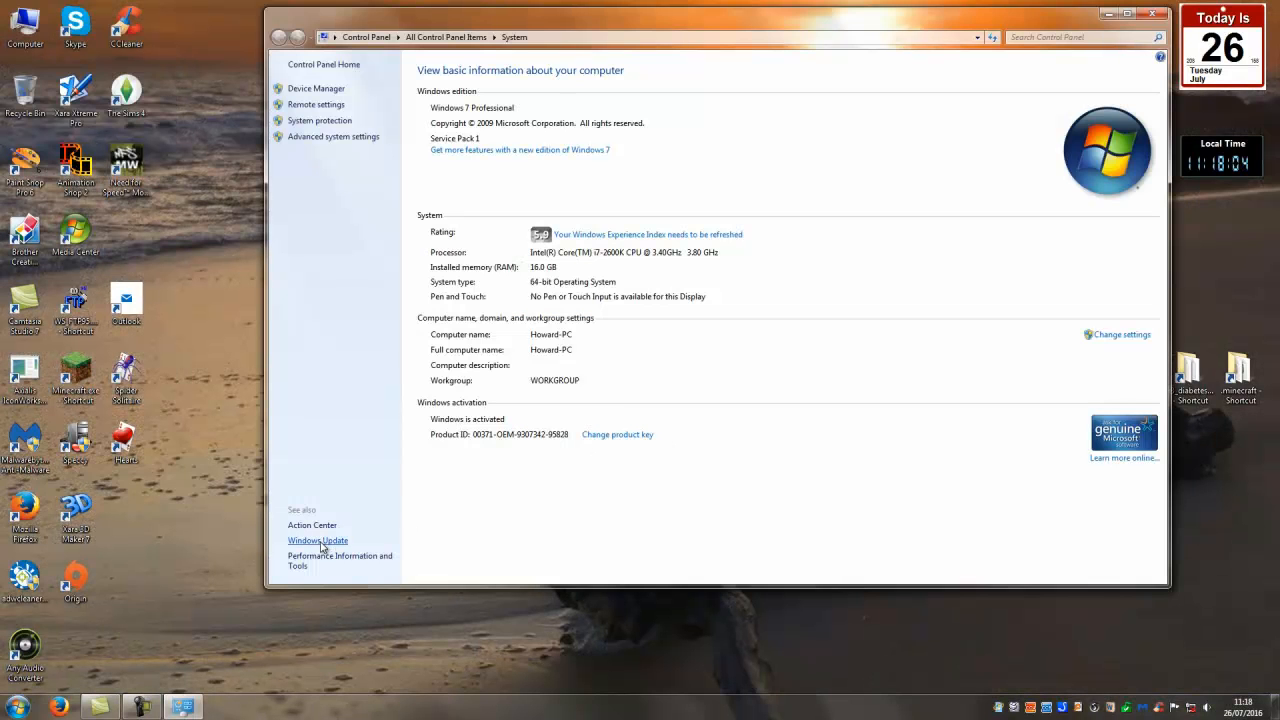
click(318, 541)
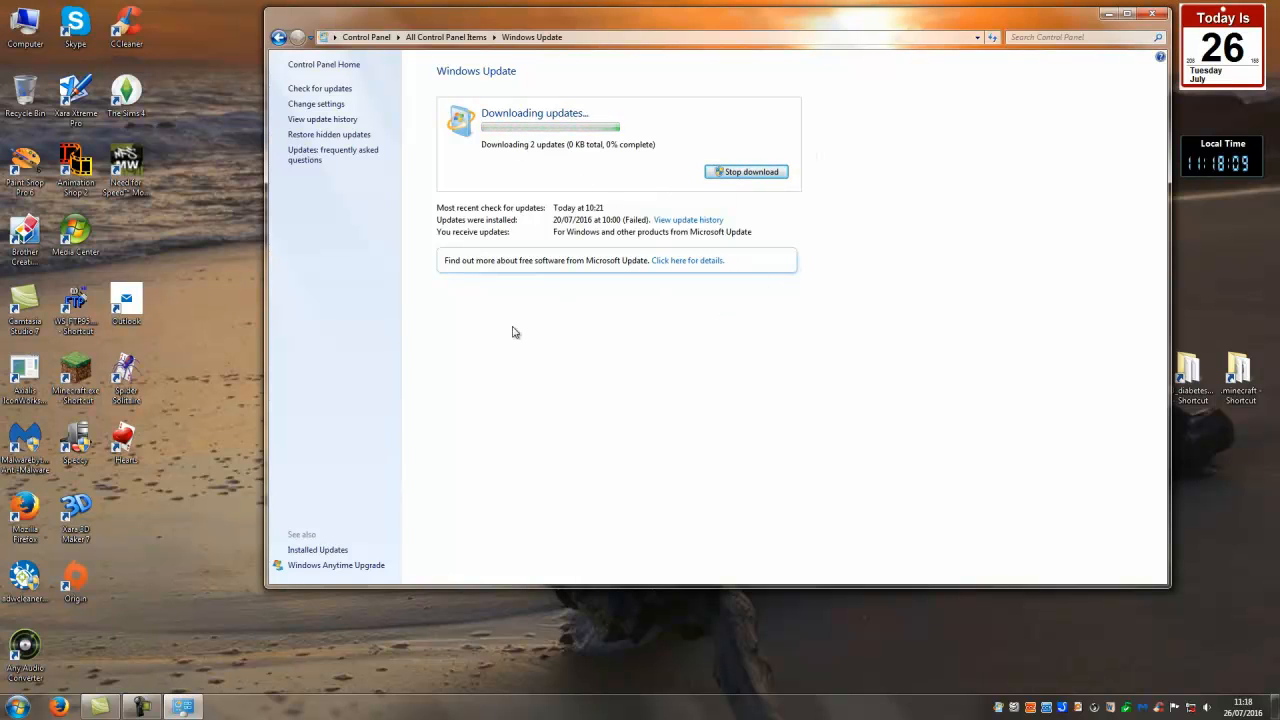
Step: Open the list of installed updates and look through the Microsoft Windows group for the removed updates
click(321, 551)
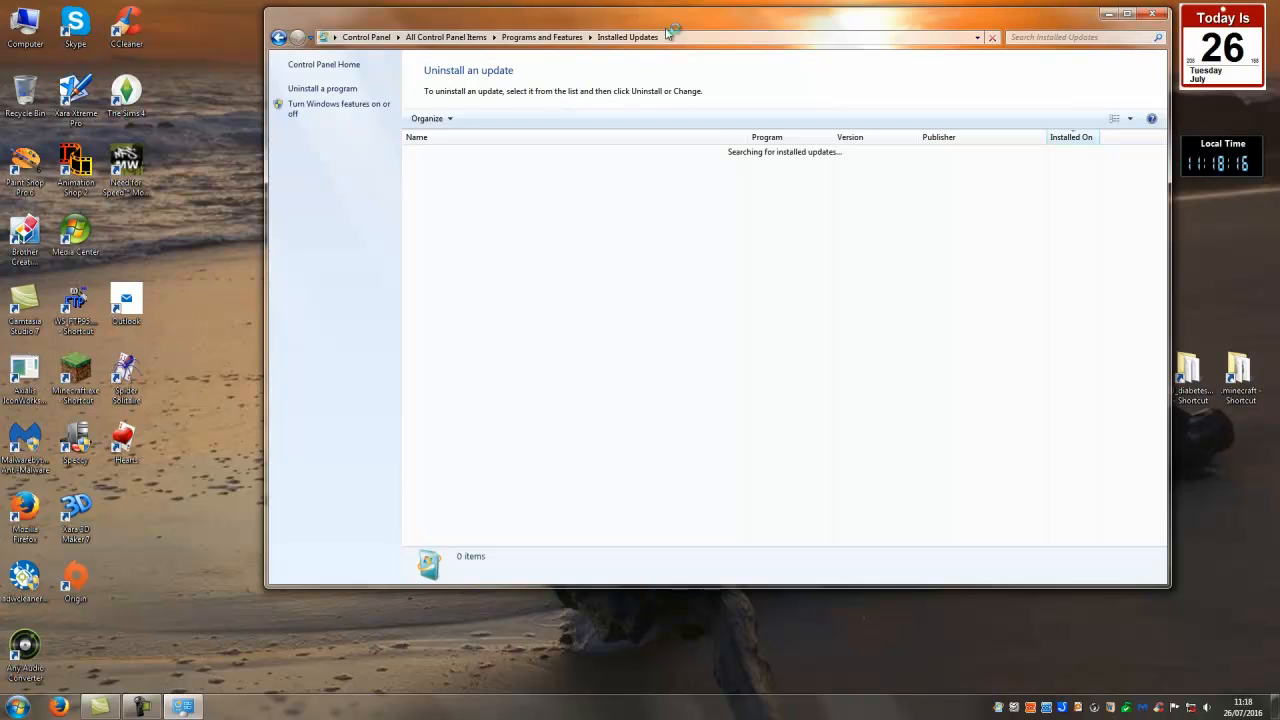
drag(698, 21, 599, 29)
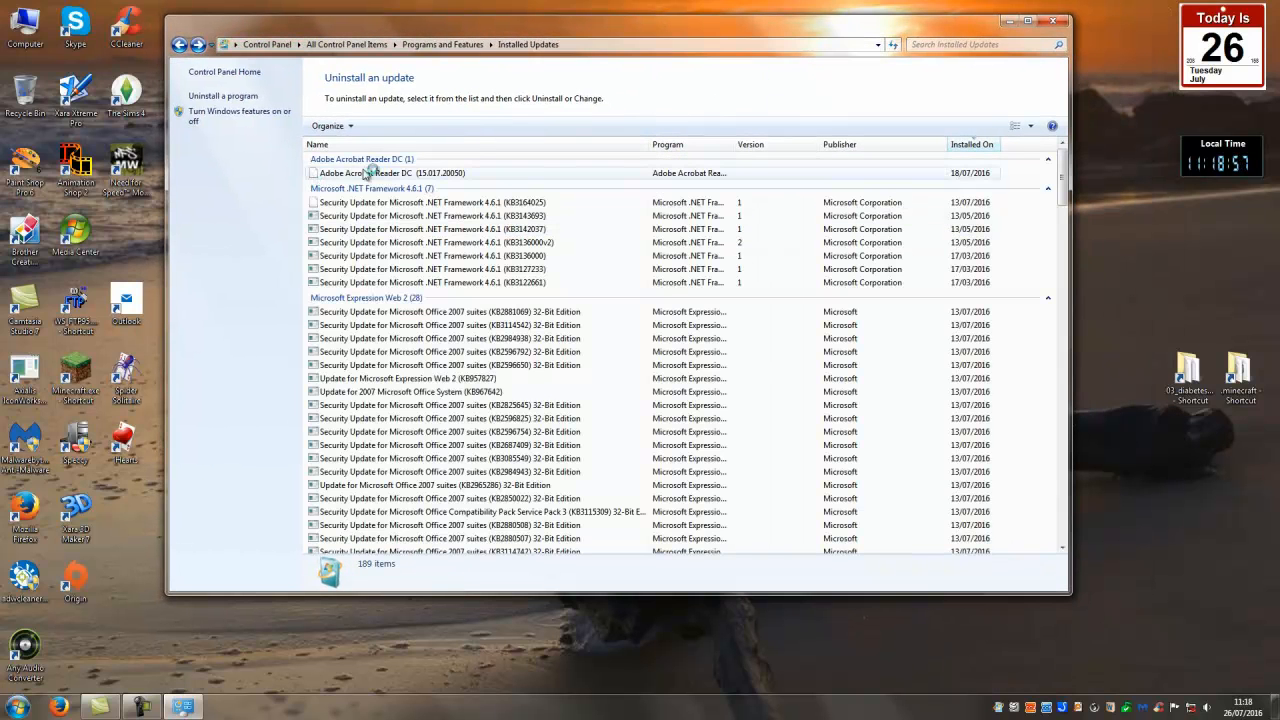
scroll(577, 314, down, 4)
scroll(577, 316, down, 5)
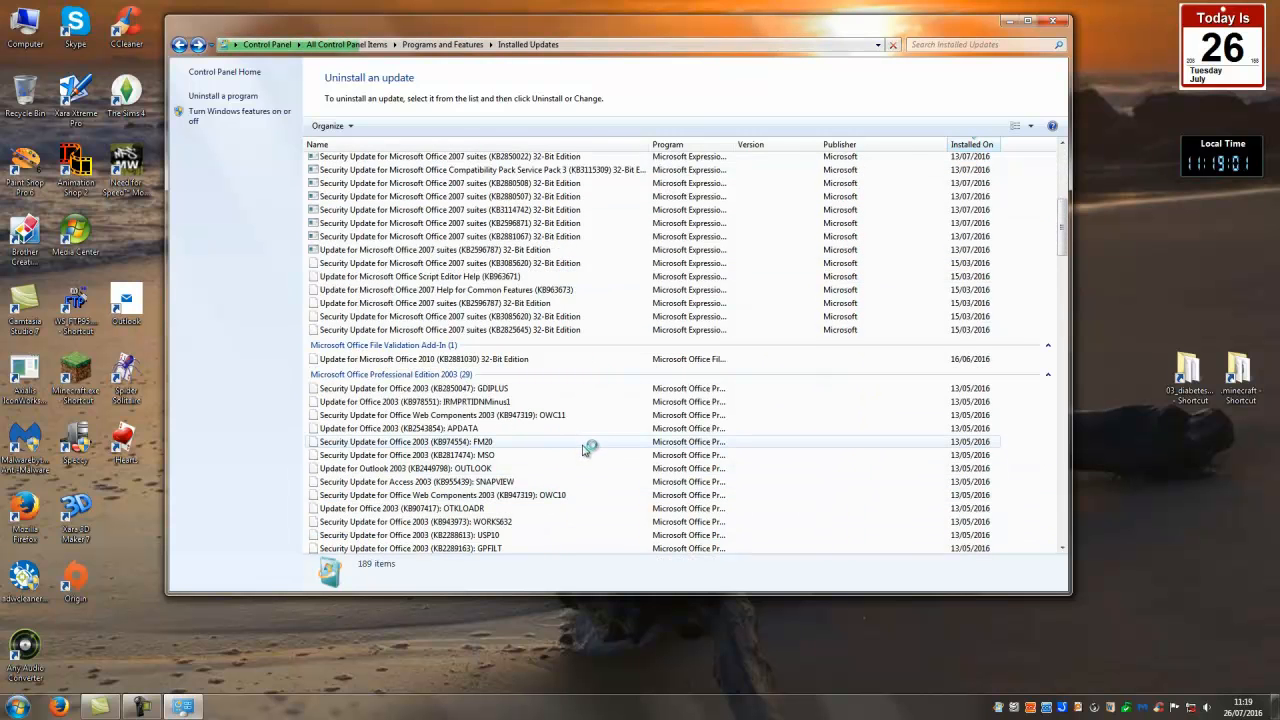
scroll(585, 449, down, 8)
scroll(585, 445, down, 3)
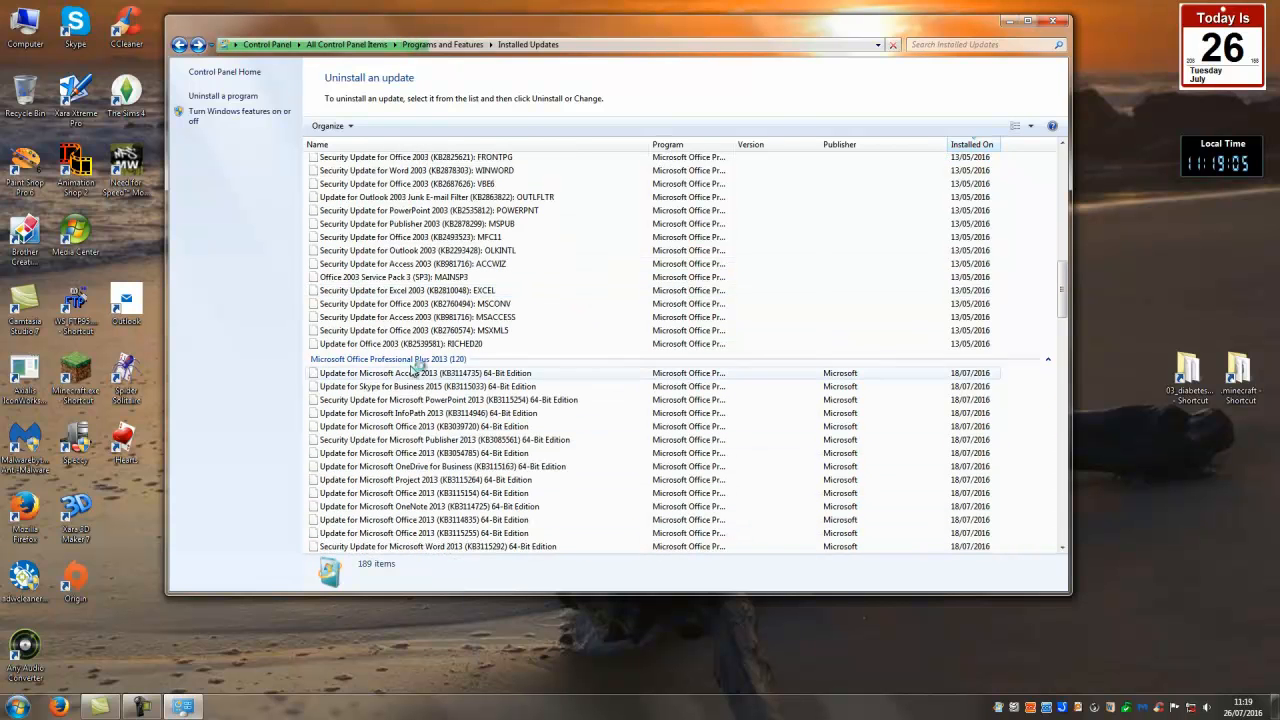
scroll(663, 418, down, 7)
scroll(617, 413, down, 10)
scroll(613, 414, down, 12)
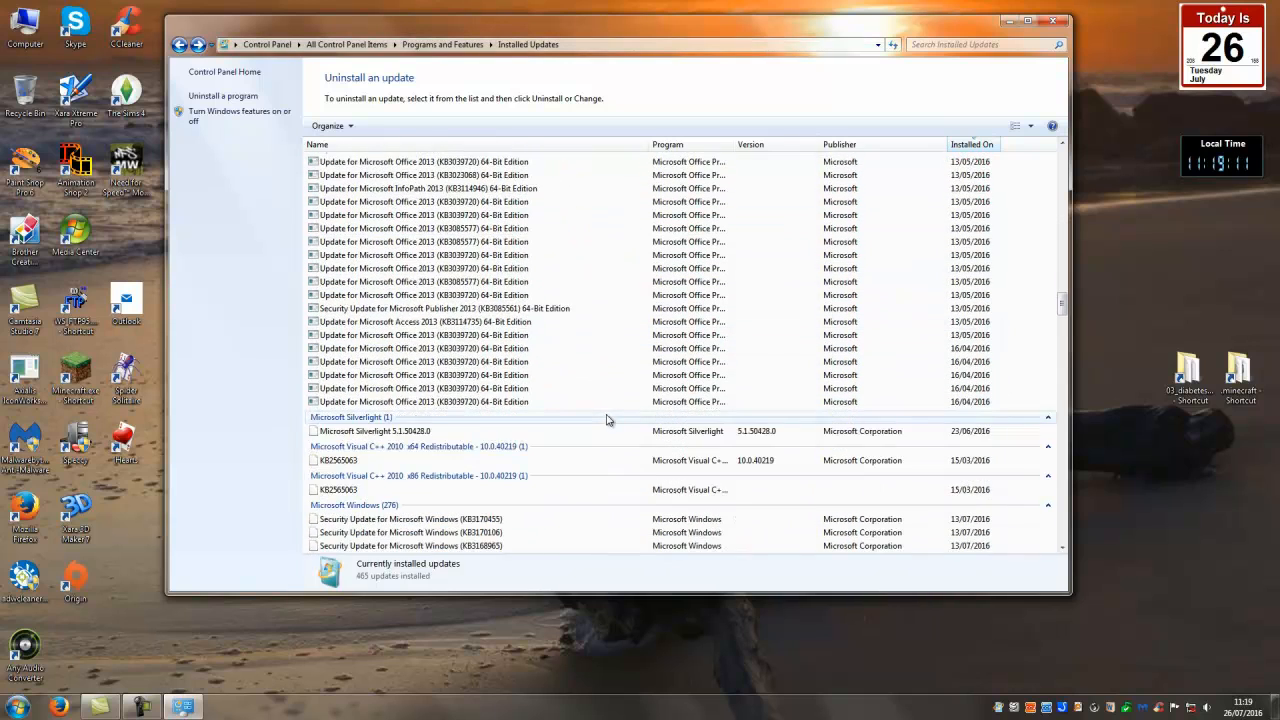
scroll(604, 420, down, 2)
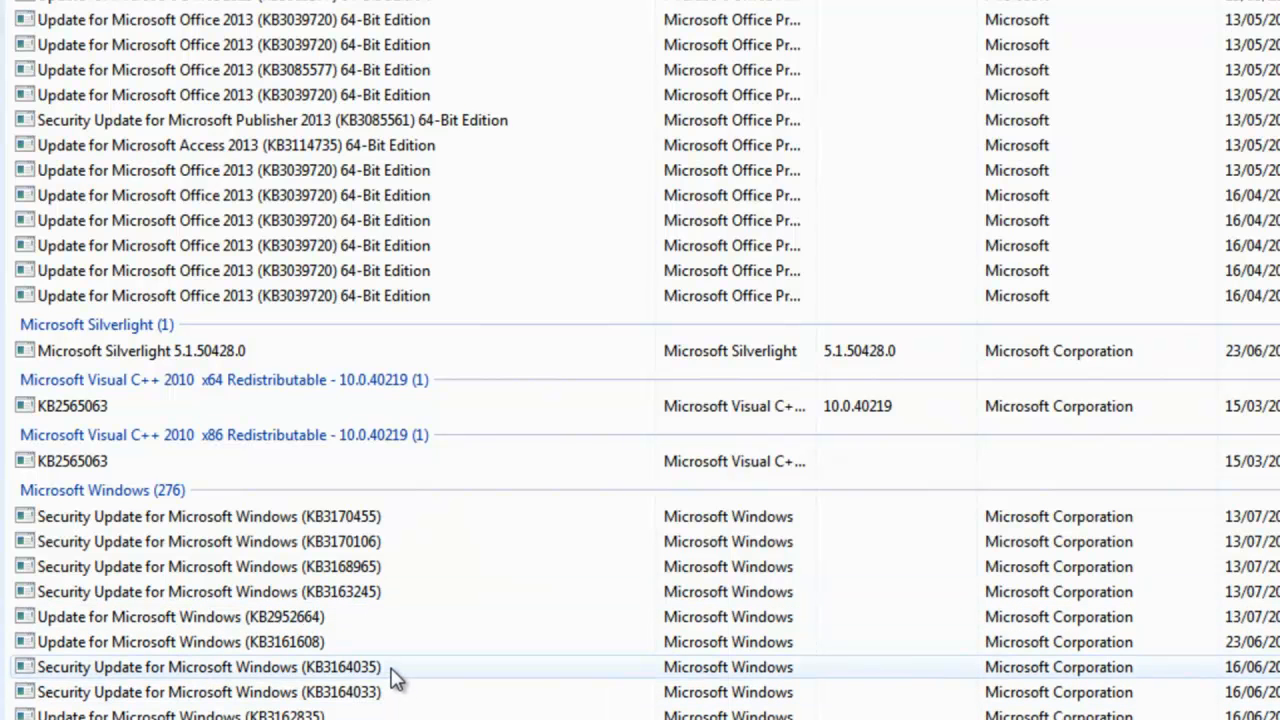
scroll(445, 620, down, 4)
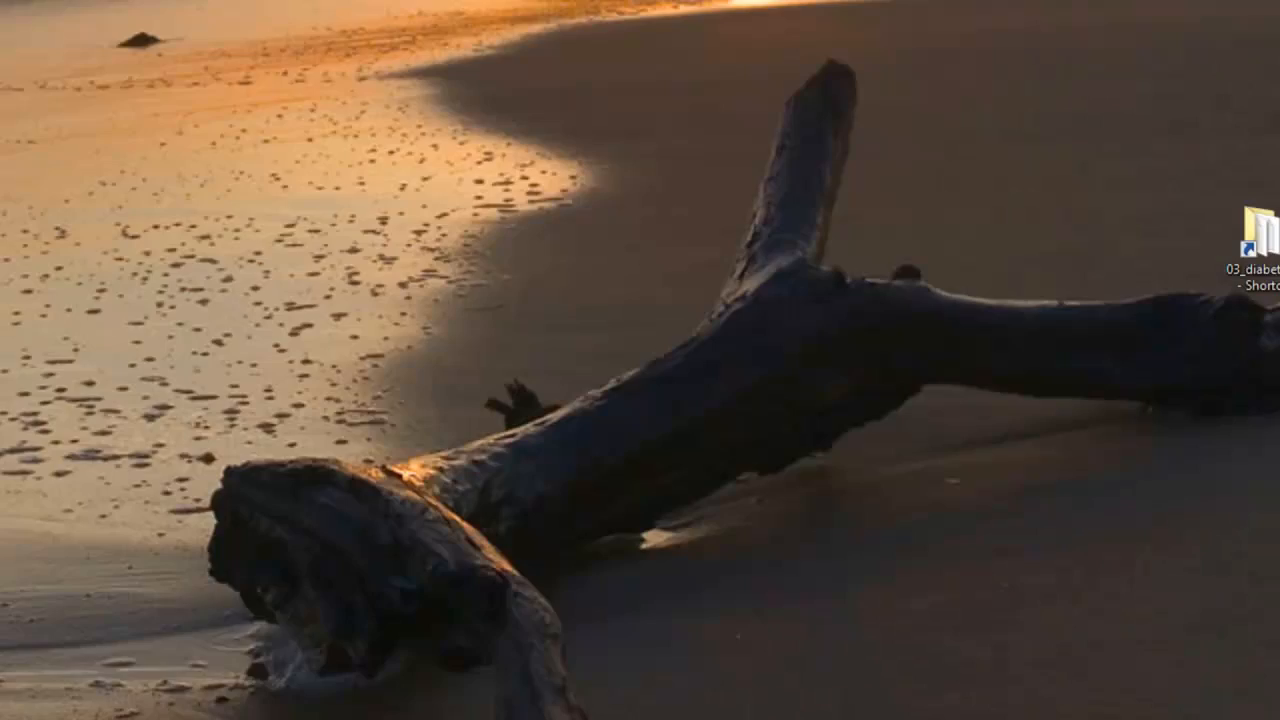
Step: Open a Computer window and display the advanced view settings in its Folder Options
key(super+e)
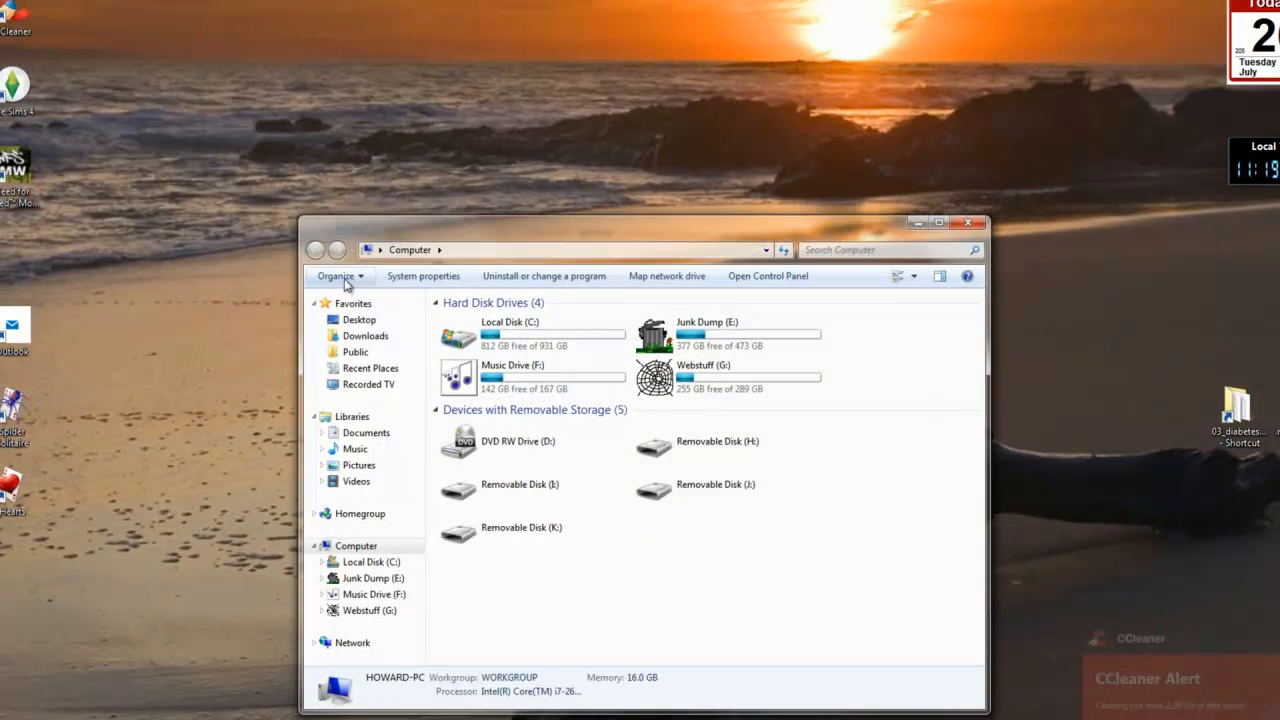
click(338, 276)
click(372, 427)
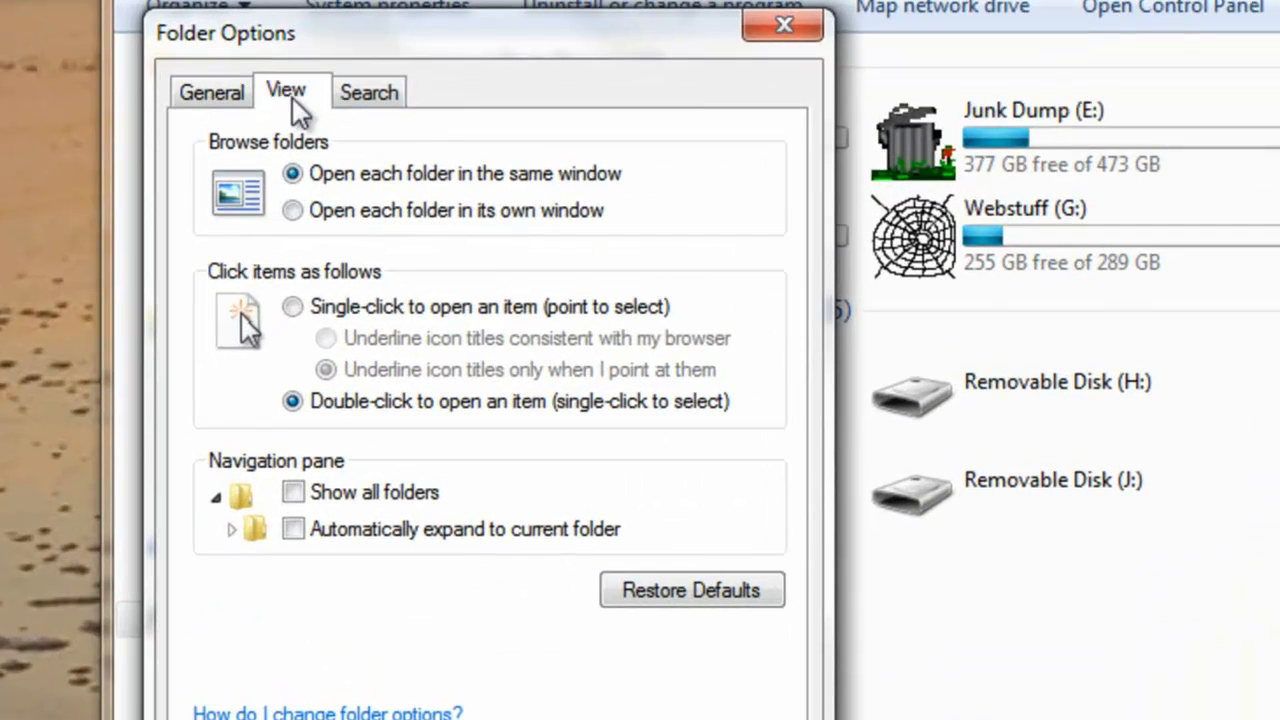
click(292, 98)
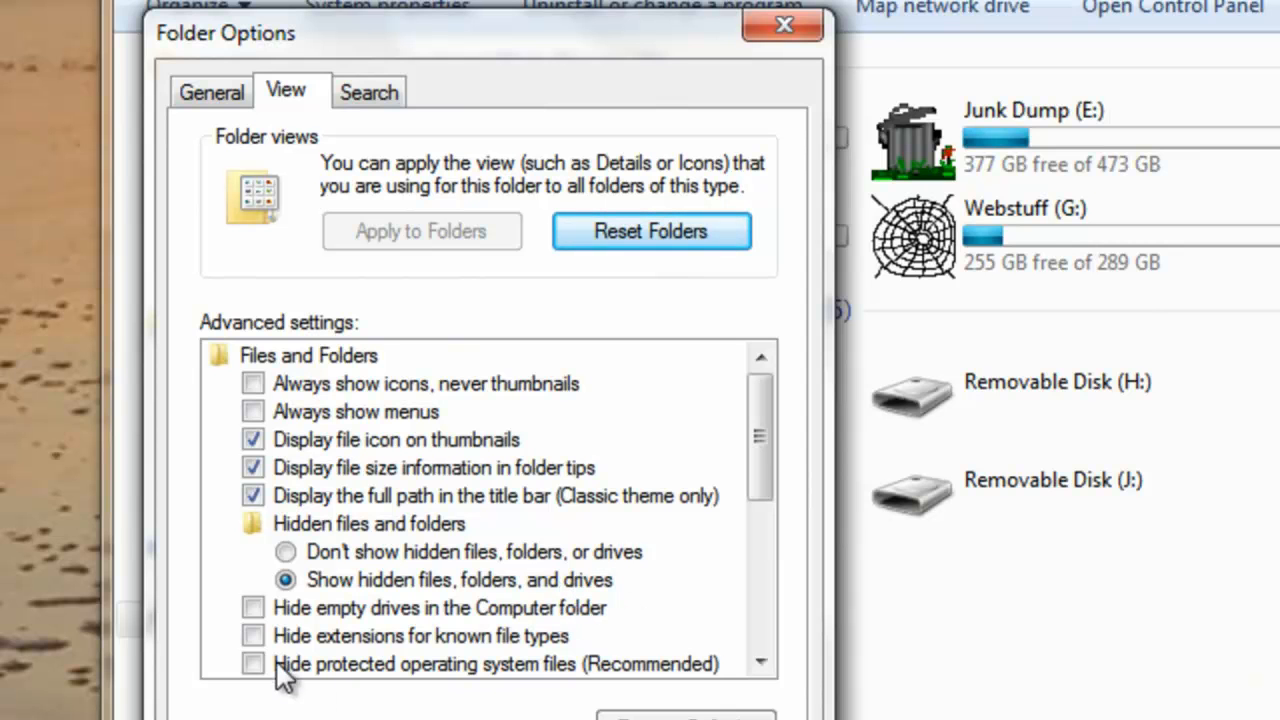
Step: Set hidden files, folders and drives not to show, and hide empty drives, known file extensions and protected operating system files
click(287, 552)
click(253, 607)
click(253, 635)
click(253, 663)
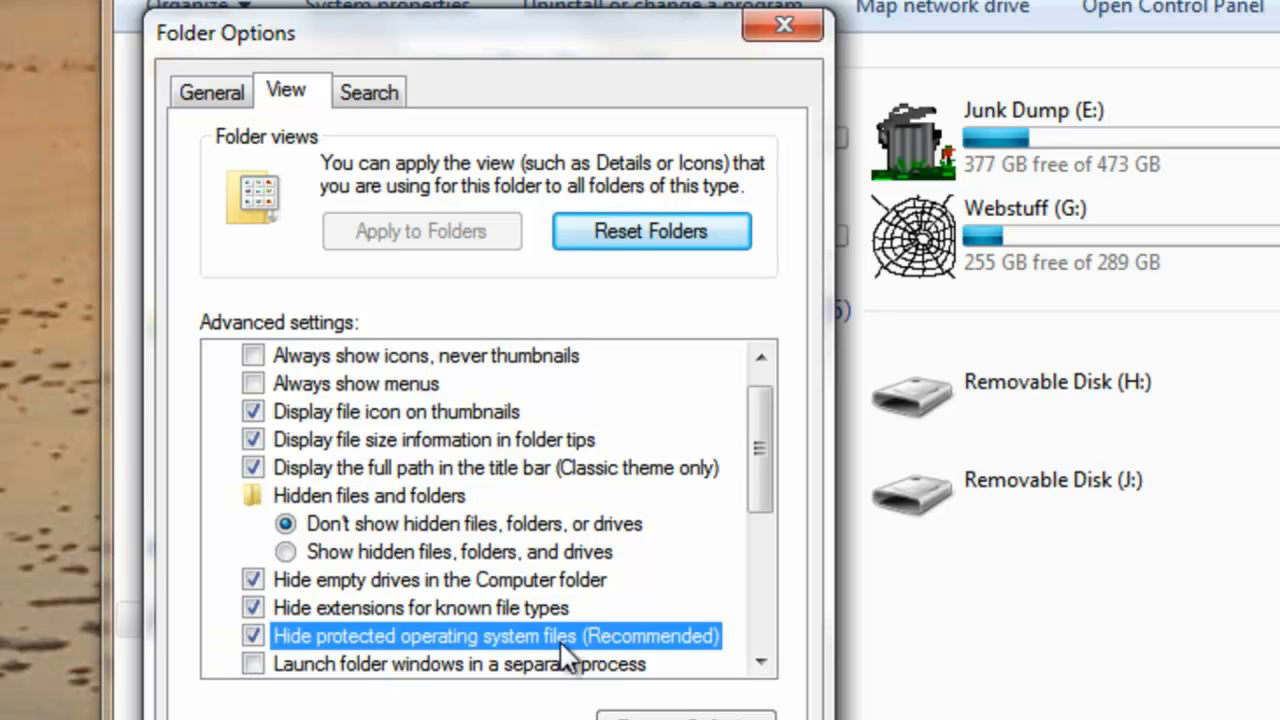
Step: Show hidden files, folders and drives, stop hiding protected operating system files, empty drives and known extensions, and close Folder Options
click(254, 634)
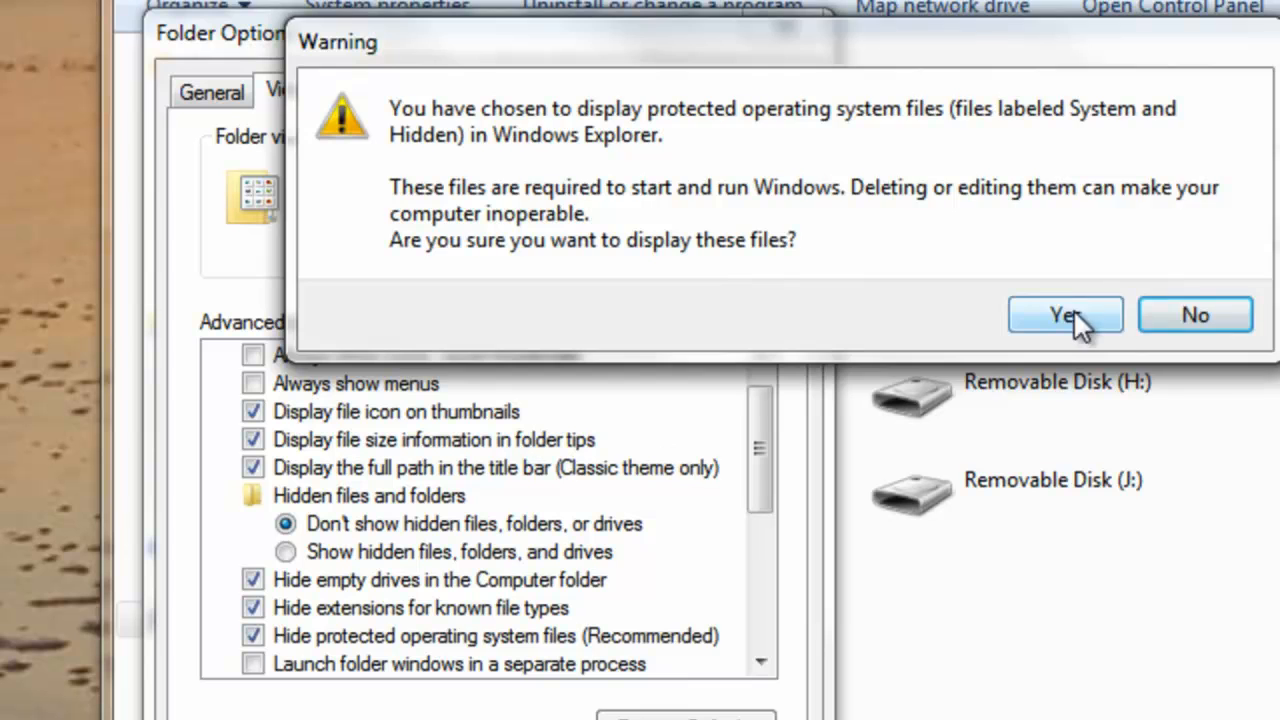
click(1073, 312)
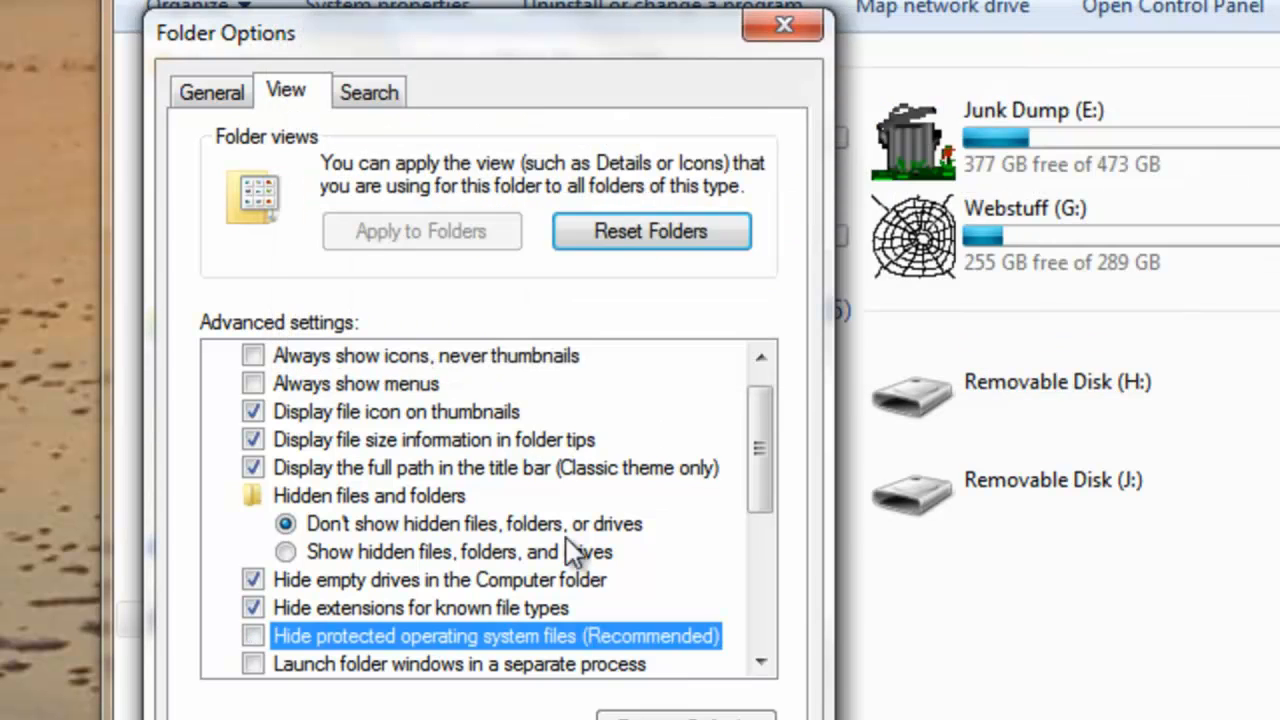
click(254, 579)
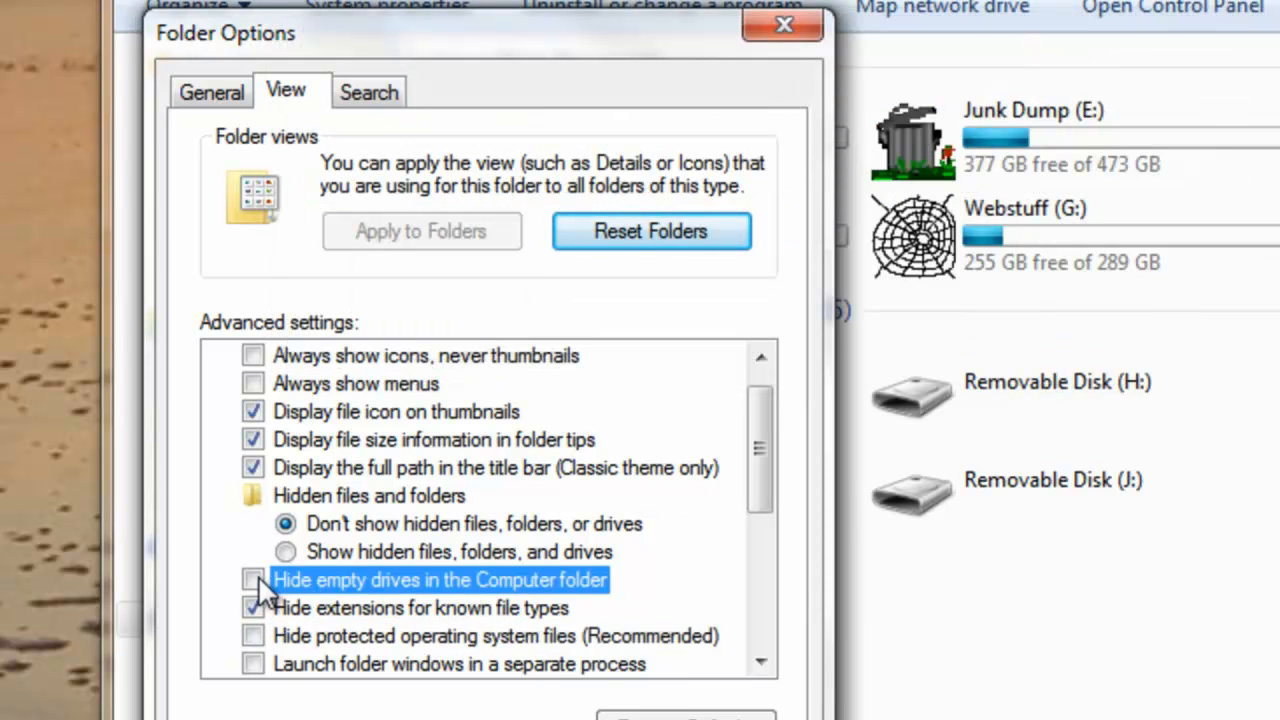
click(256, 607)
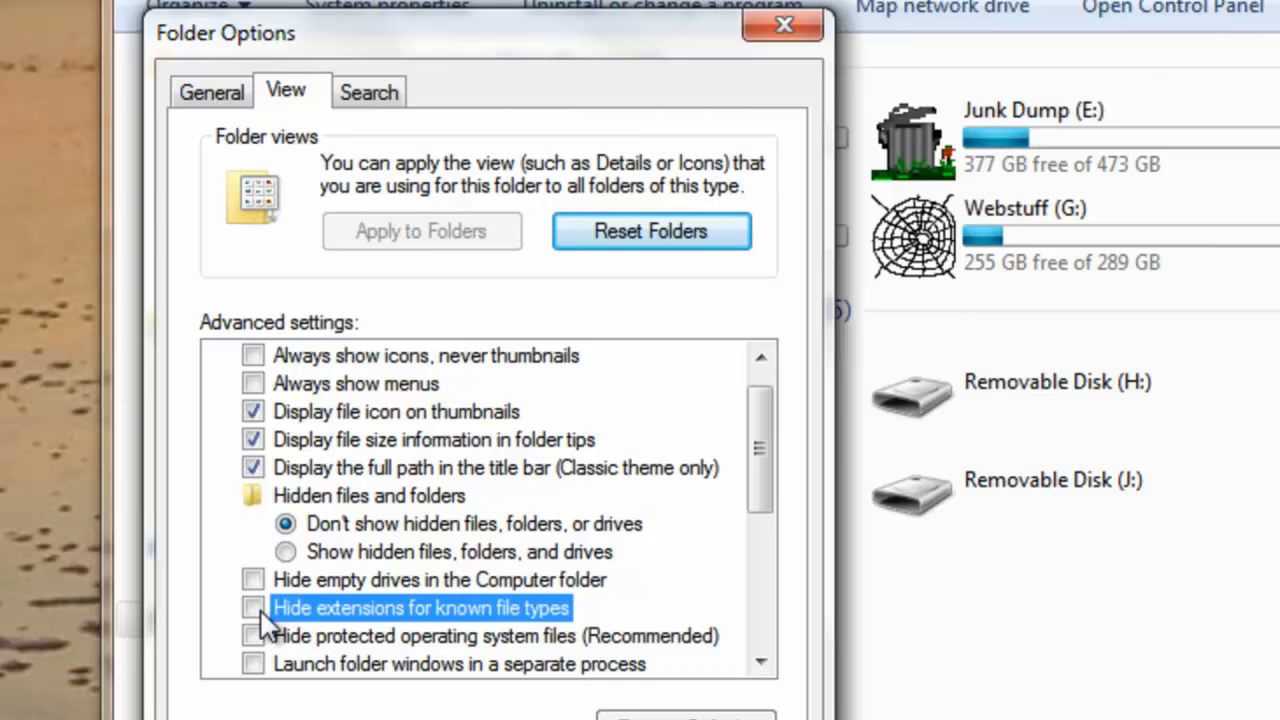
click(286, 552)
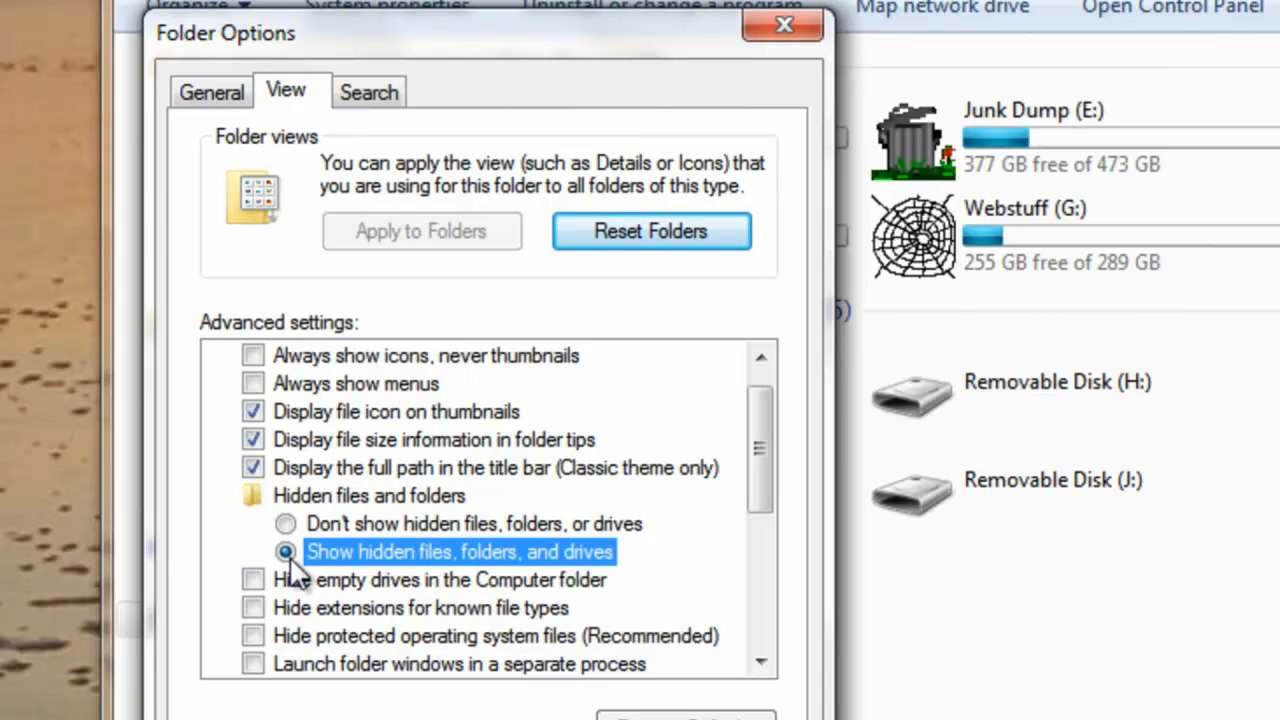
click(782, 28)
Step: Open the AppData\Local folder of the personal user profile under Users on Local Disk (C:)
click(477, 135)
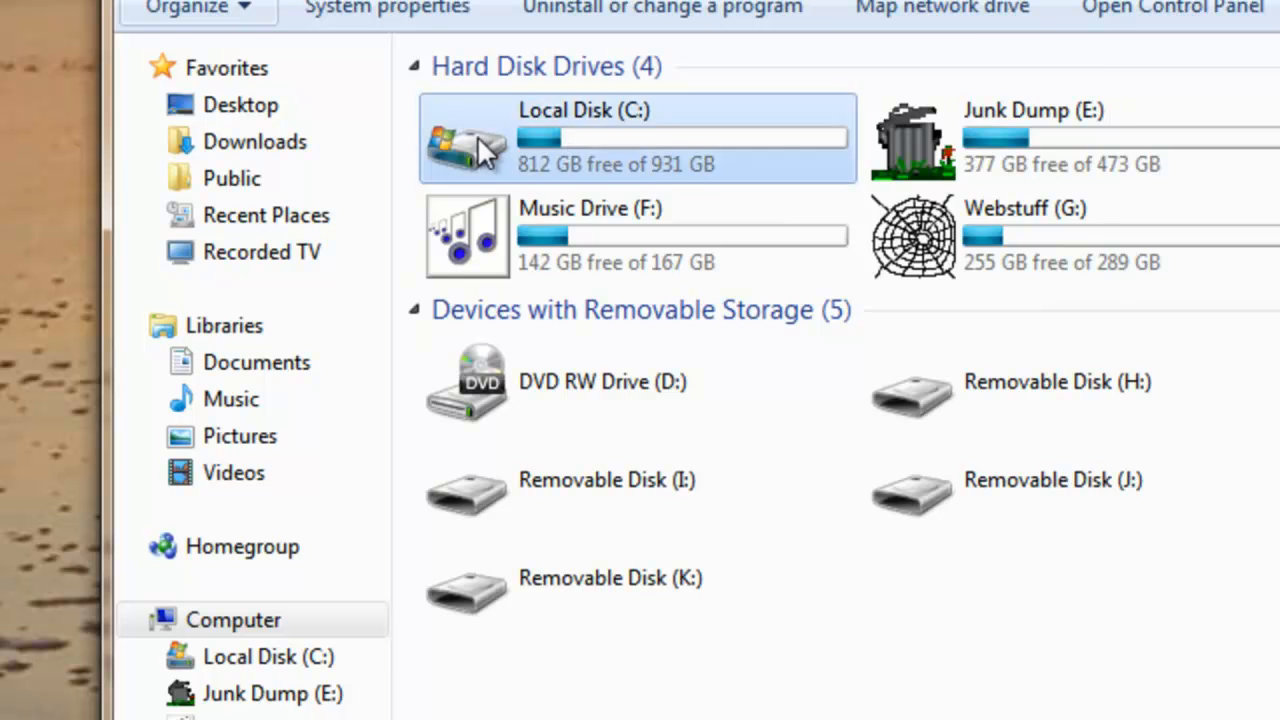
double_click(477, 137)
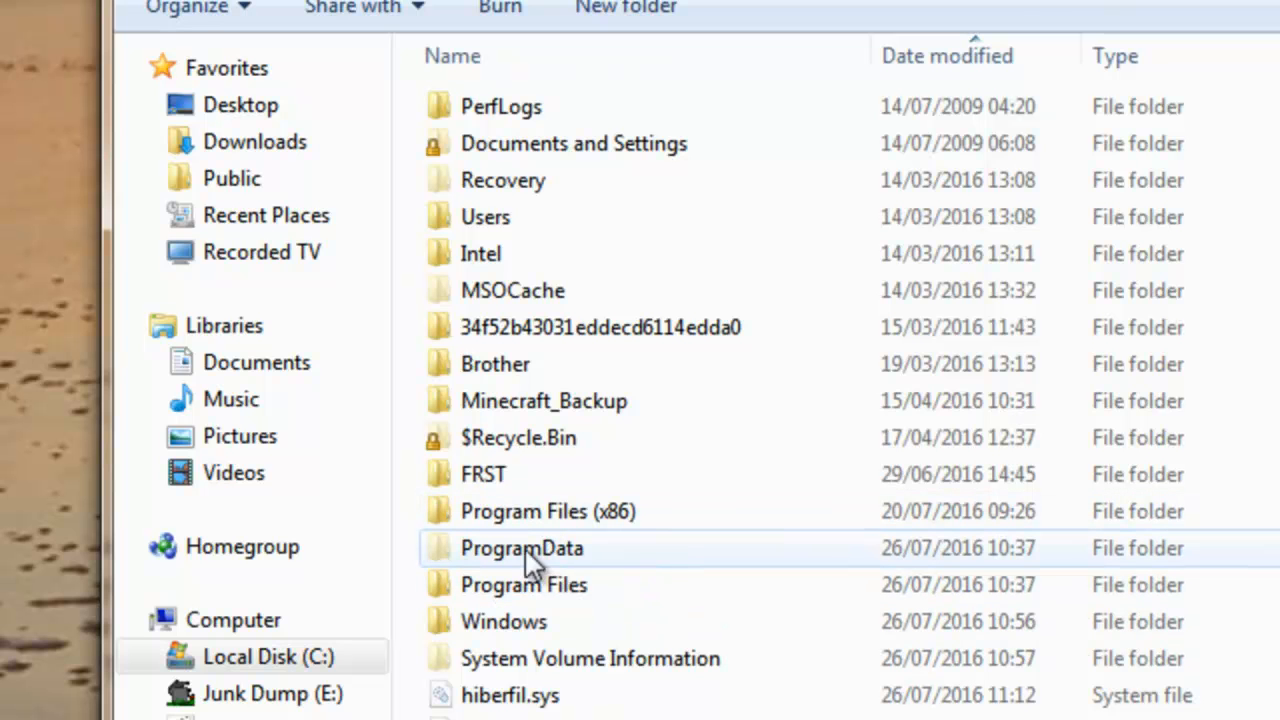
double_click(490, 220)
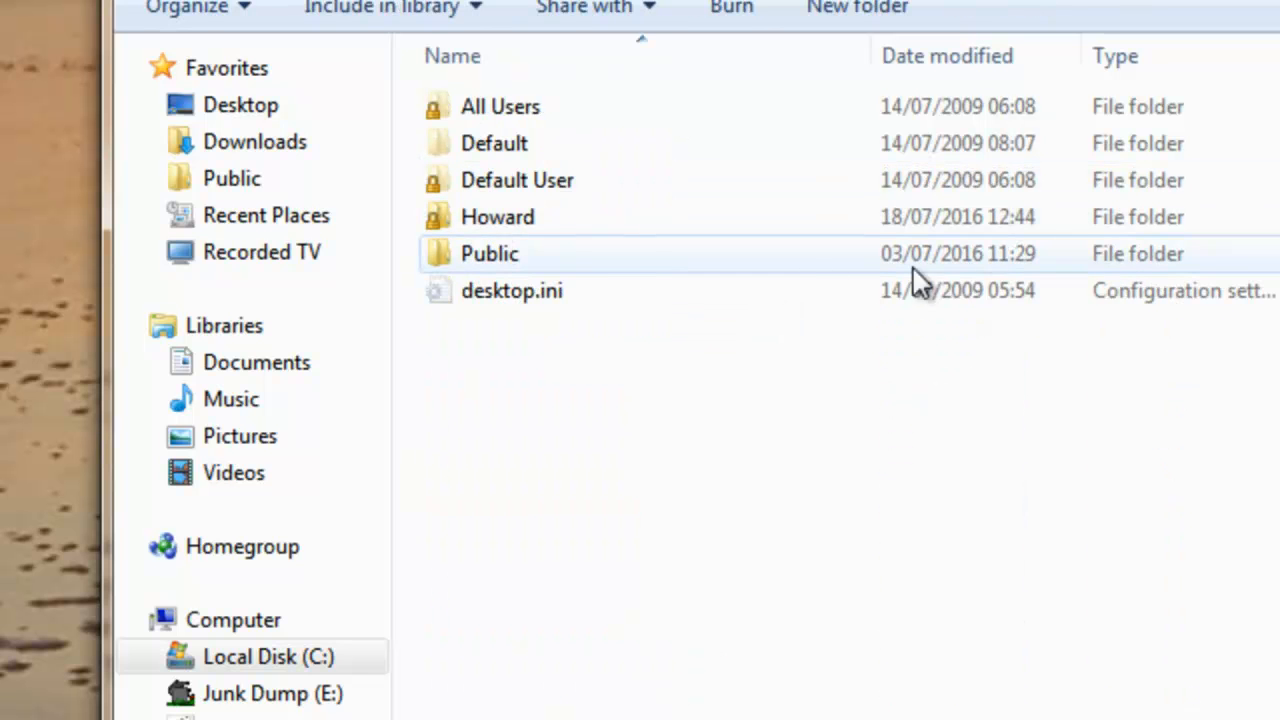
double_click(490, 220)
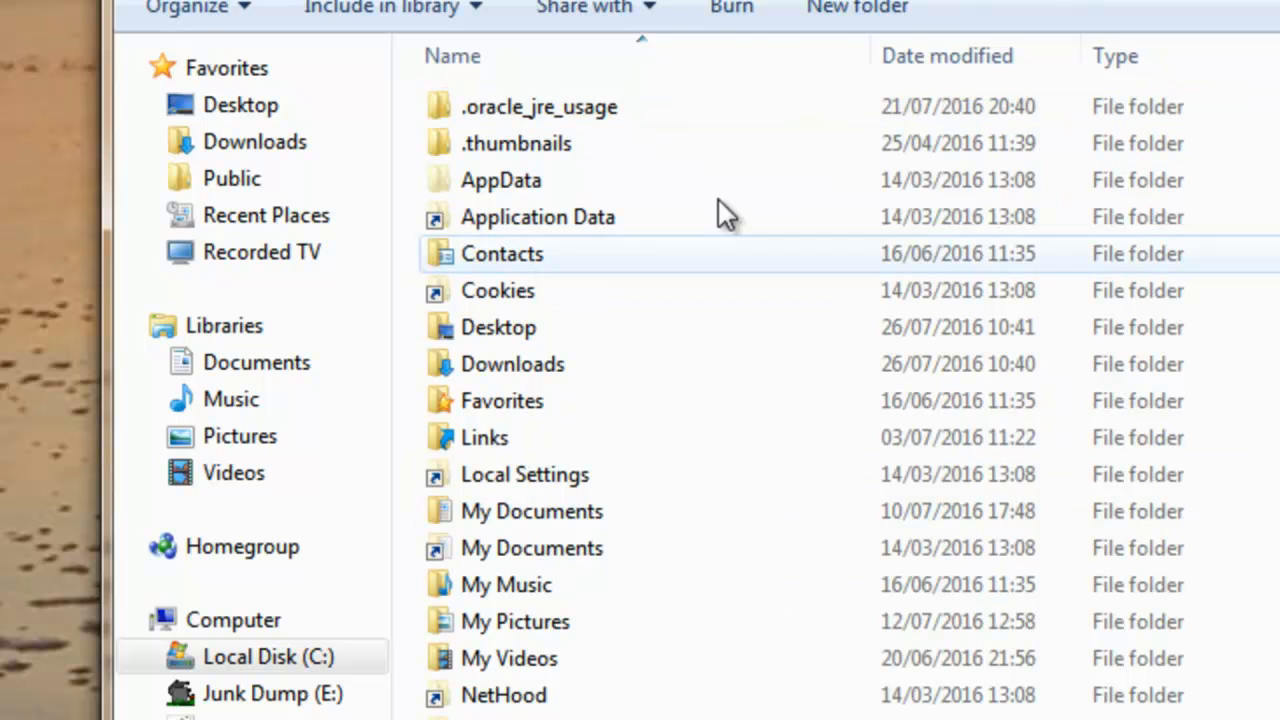
double_click(516, 188)
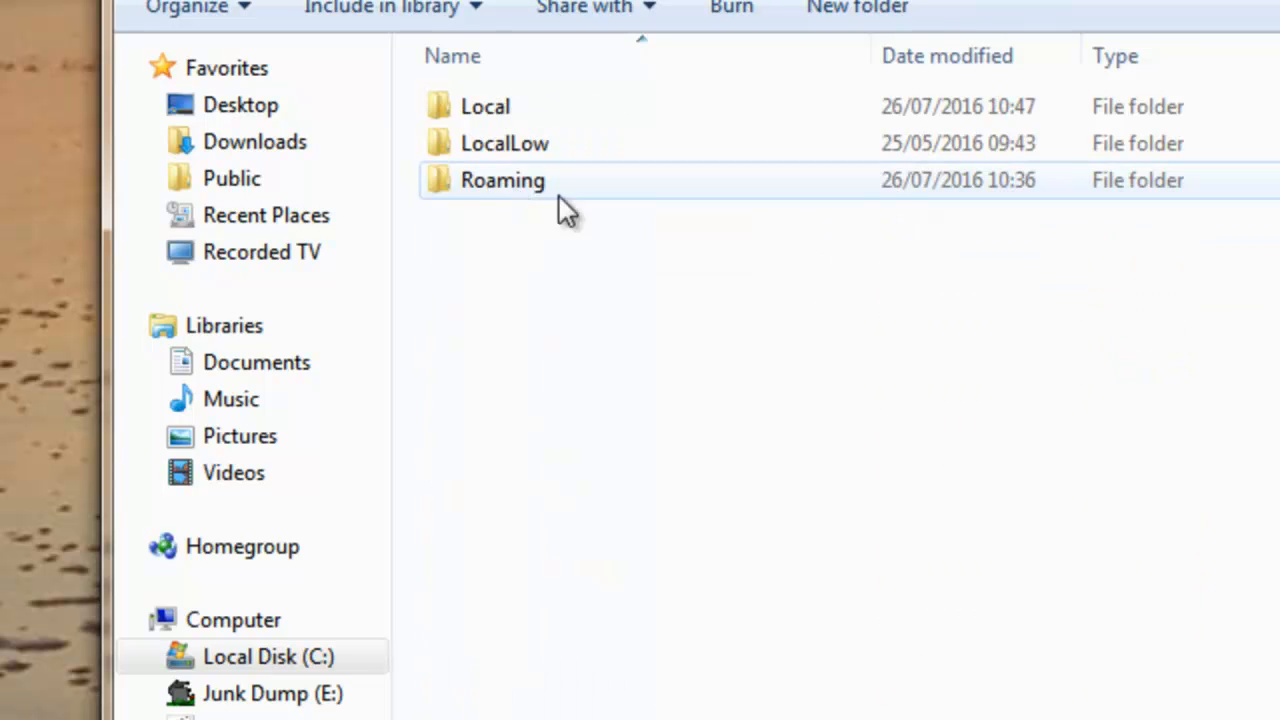
double_click(498, 106)
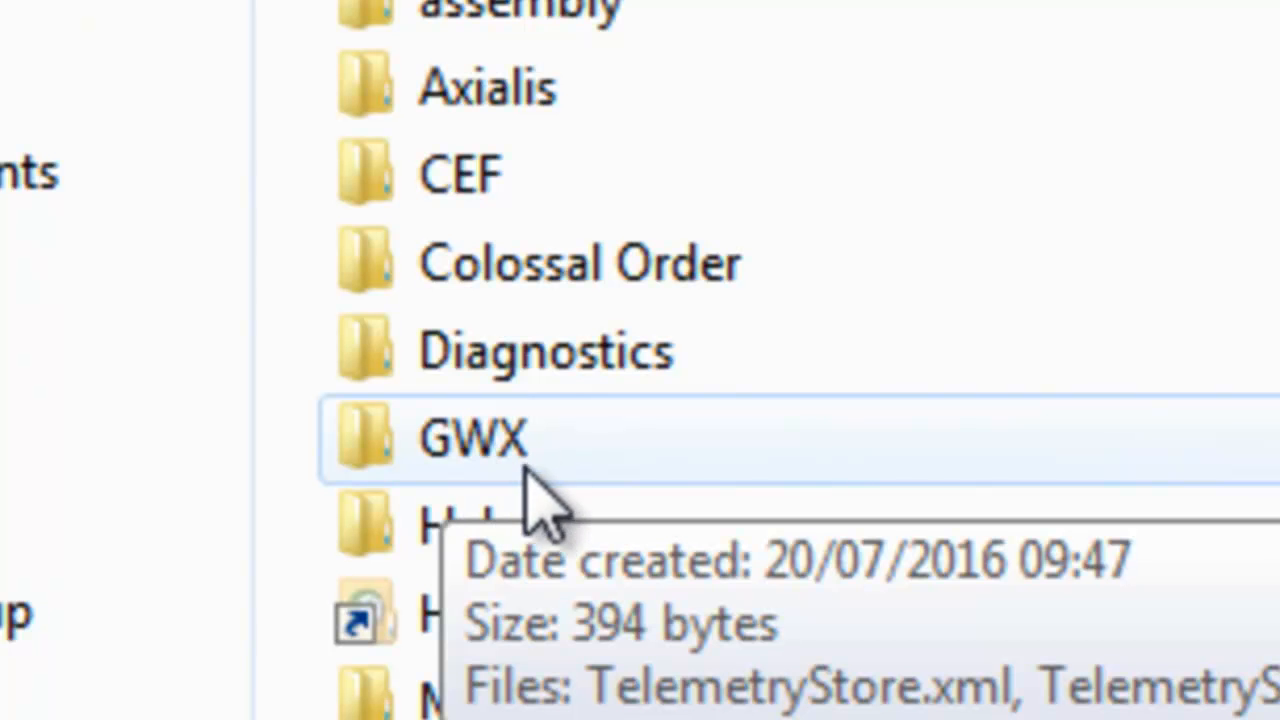
Step: Delete the GWX folder from AppData\Local and confirm the deletion
click(602, 447)
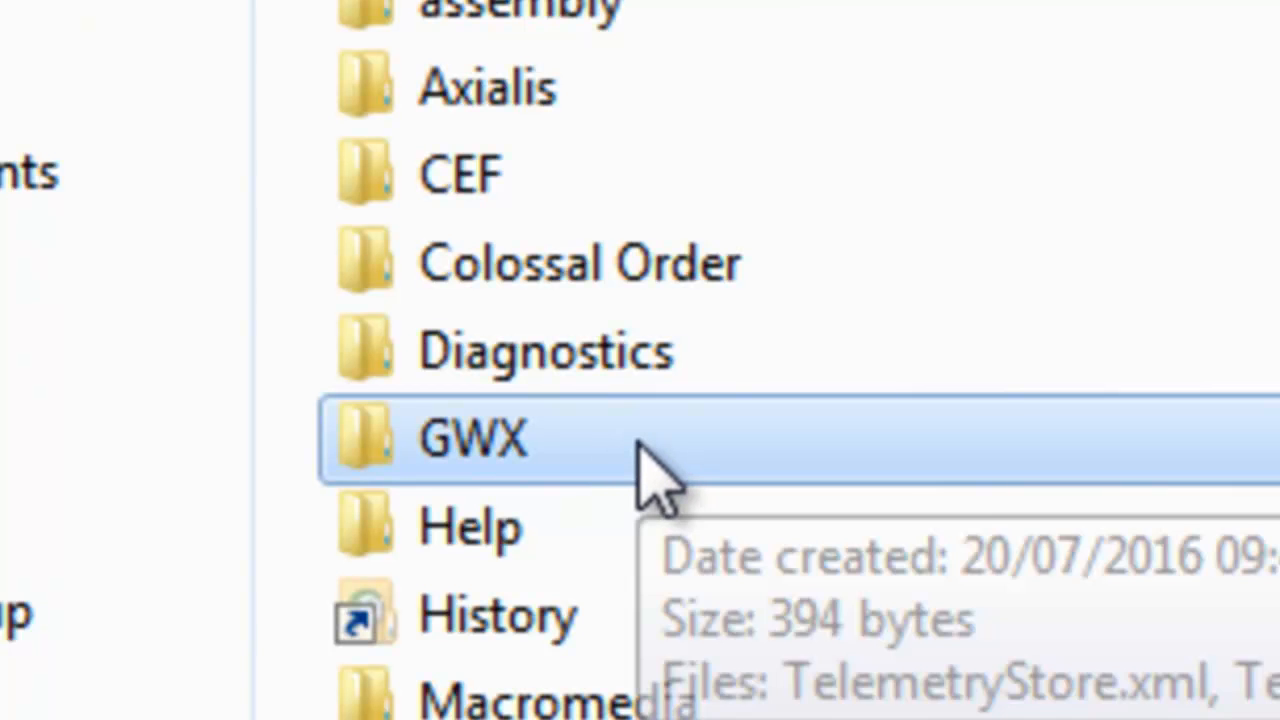
right_click(640, 445)
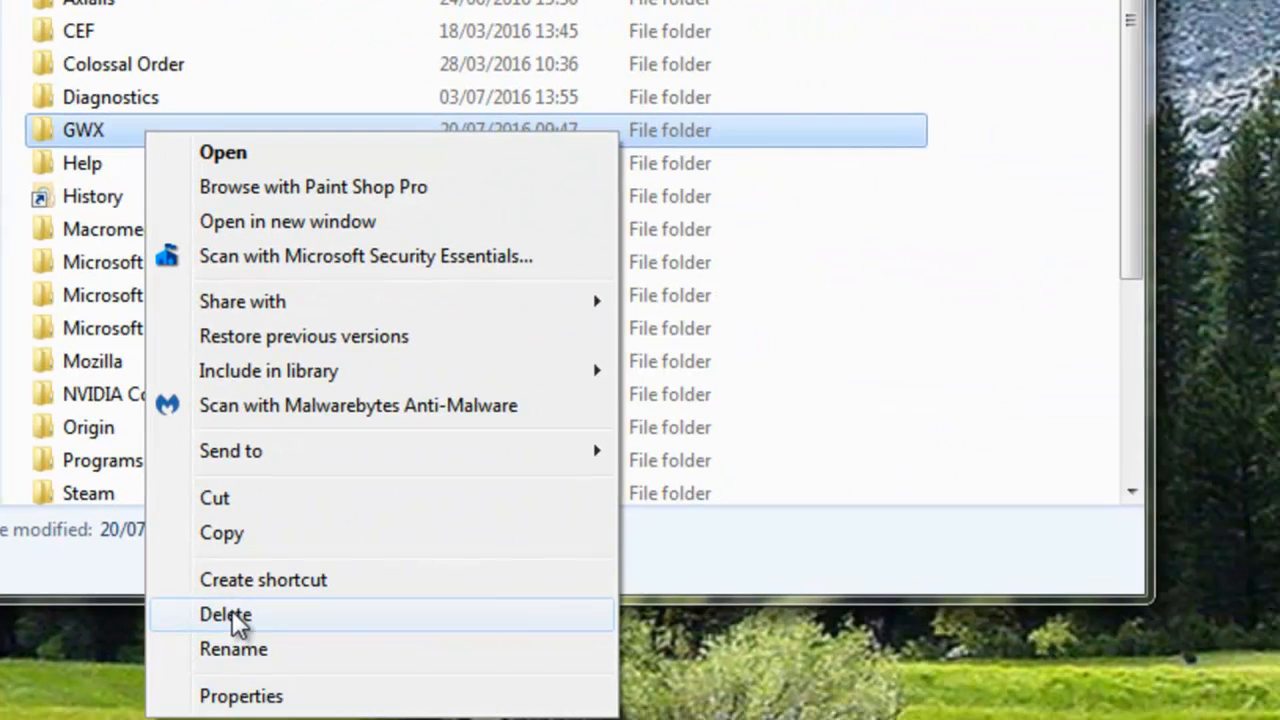
click(240, 629)
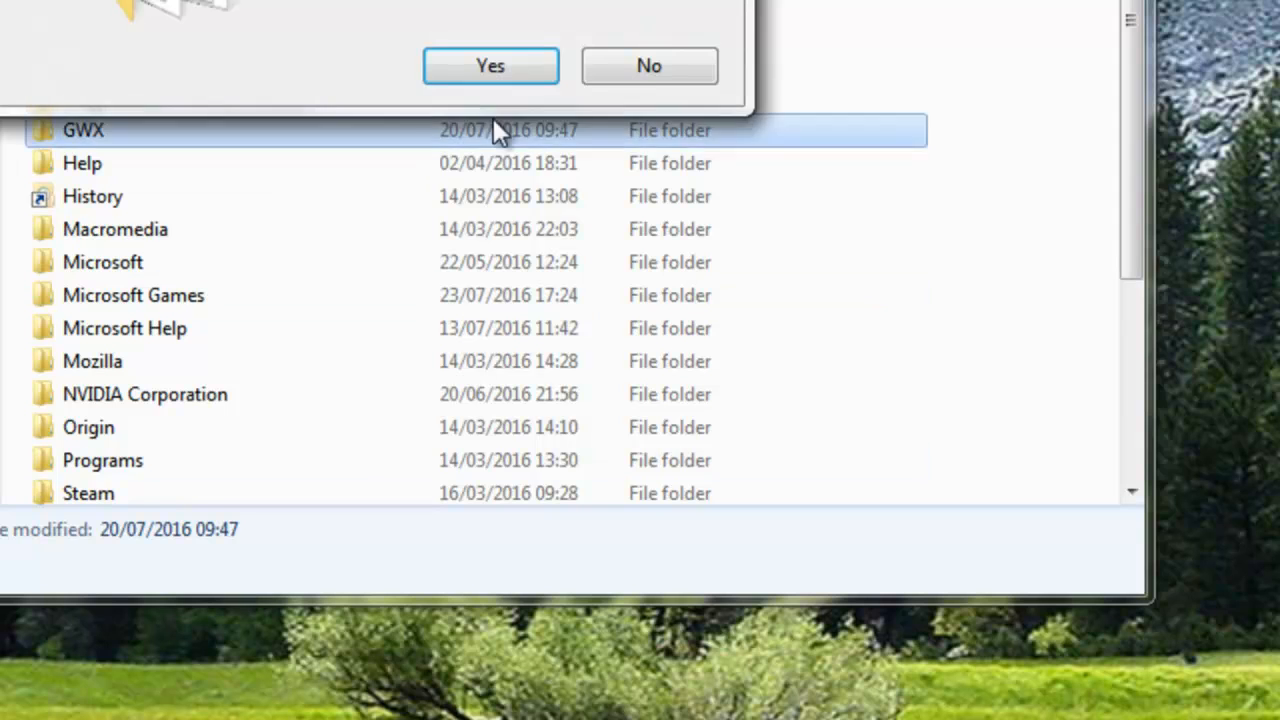
click(488, 66)
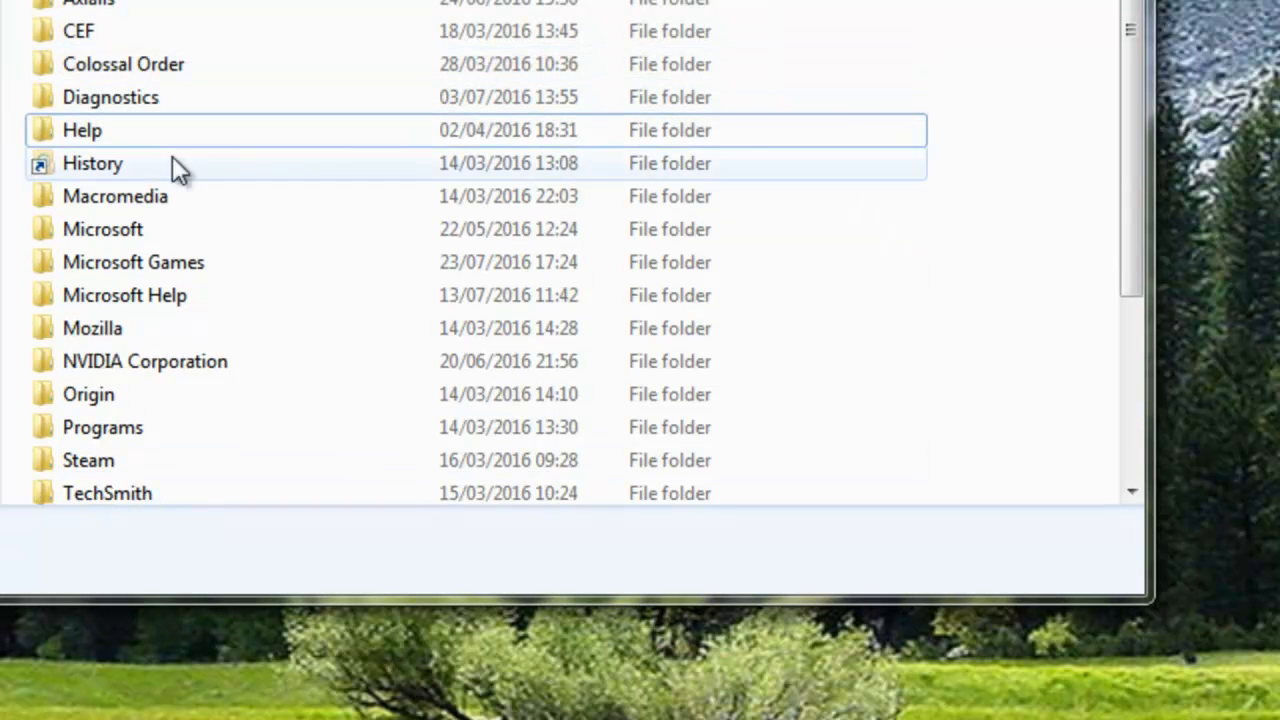
Step: Delete everything in the Temp folder inside AppData\Local, skipping items in use, and close the window
scroll(305, 135, down, 2)
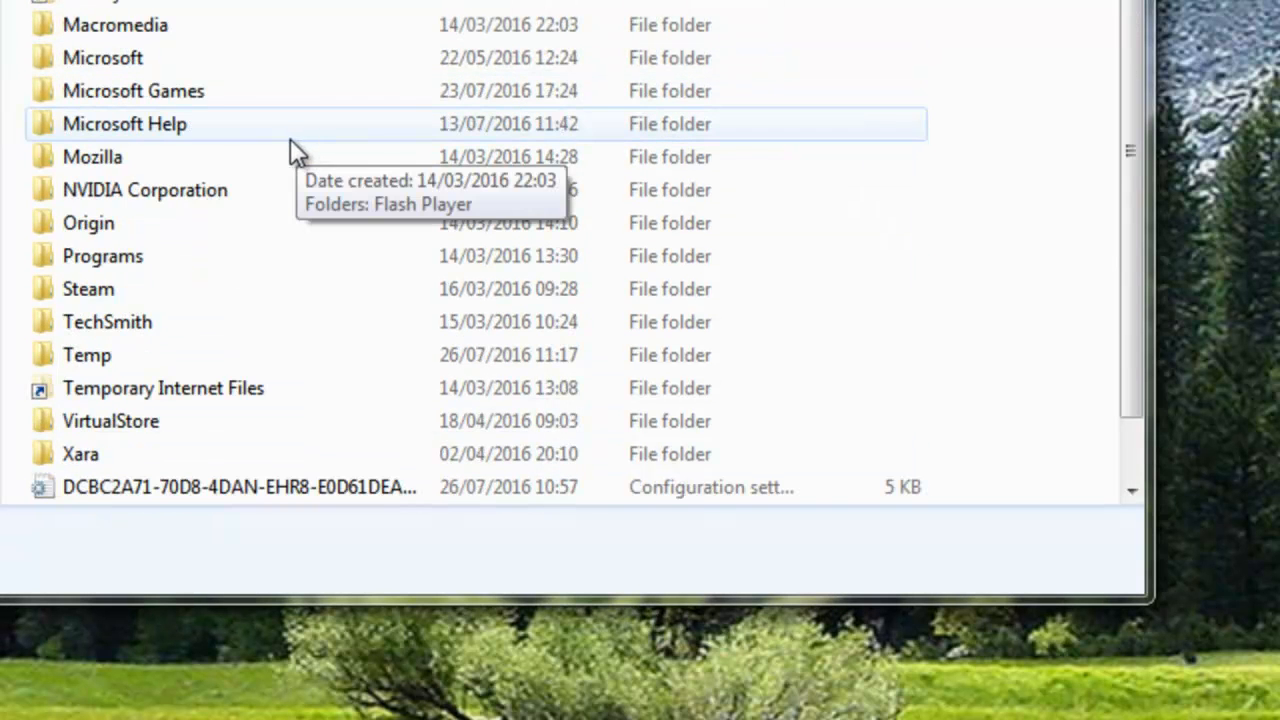
scroll(270, 230, down, 1)
double_click(81, 290)
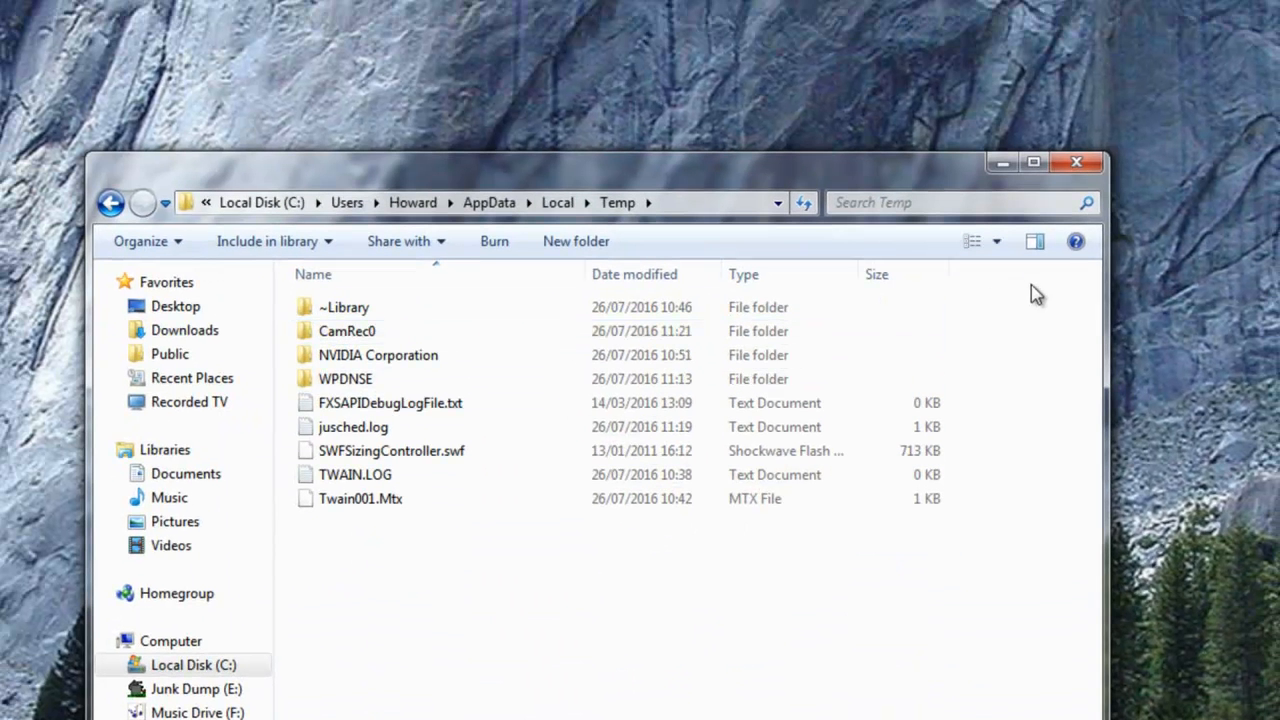
drag(995, 298, 437, 509)
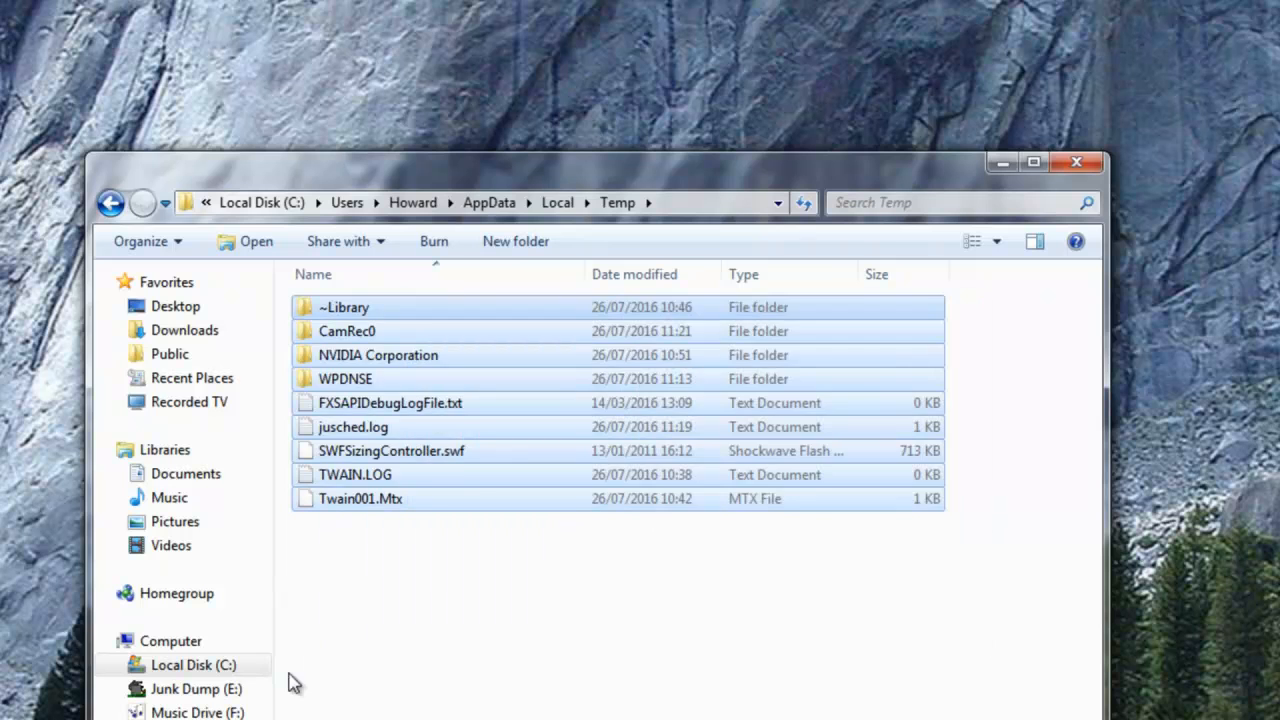
key(Delete)
key(Return)
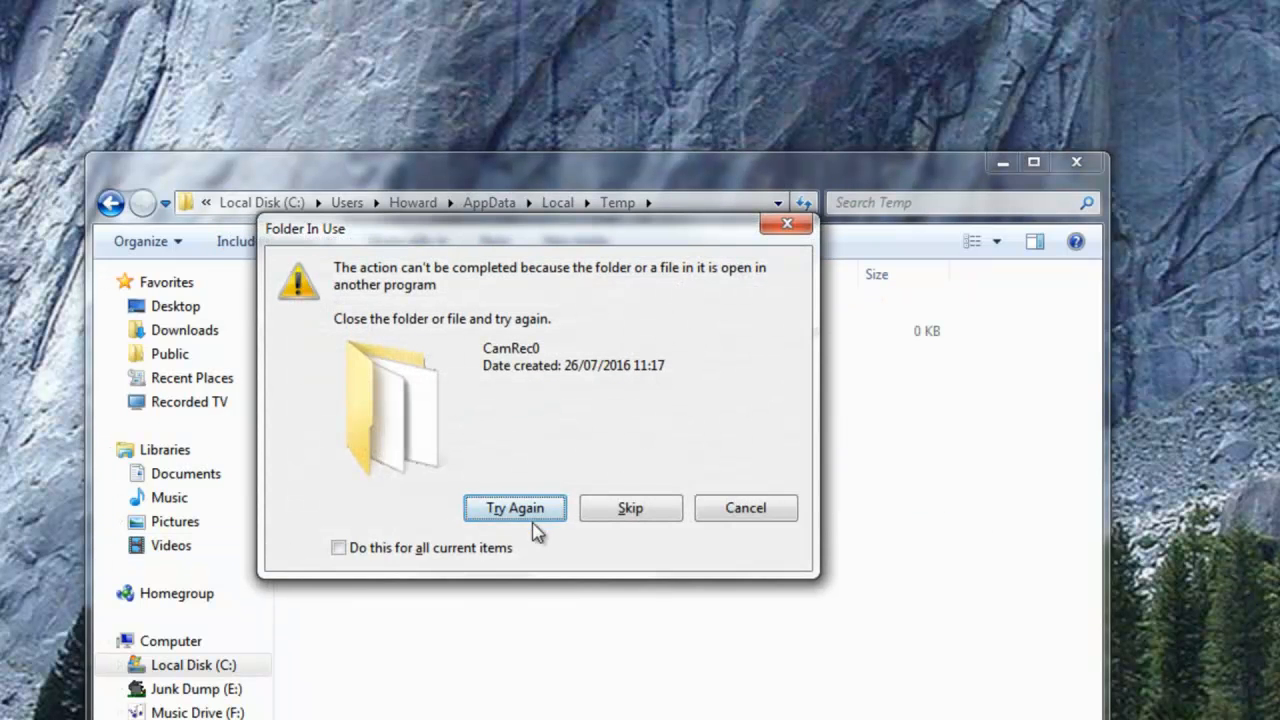
click(637, 509)
click(630, 500)
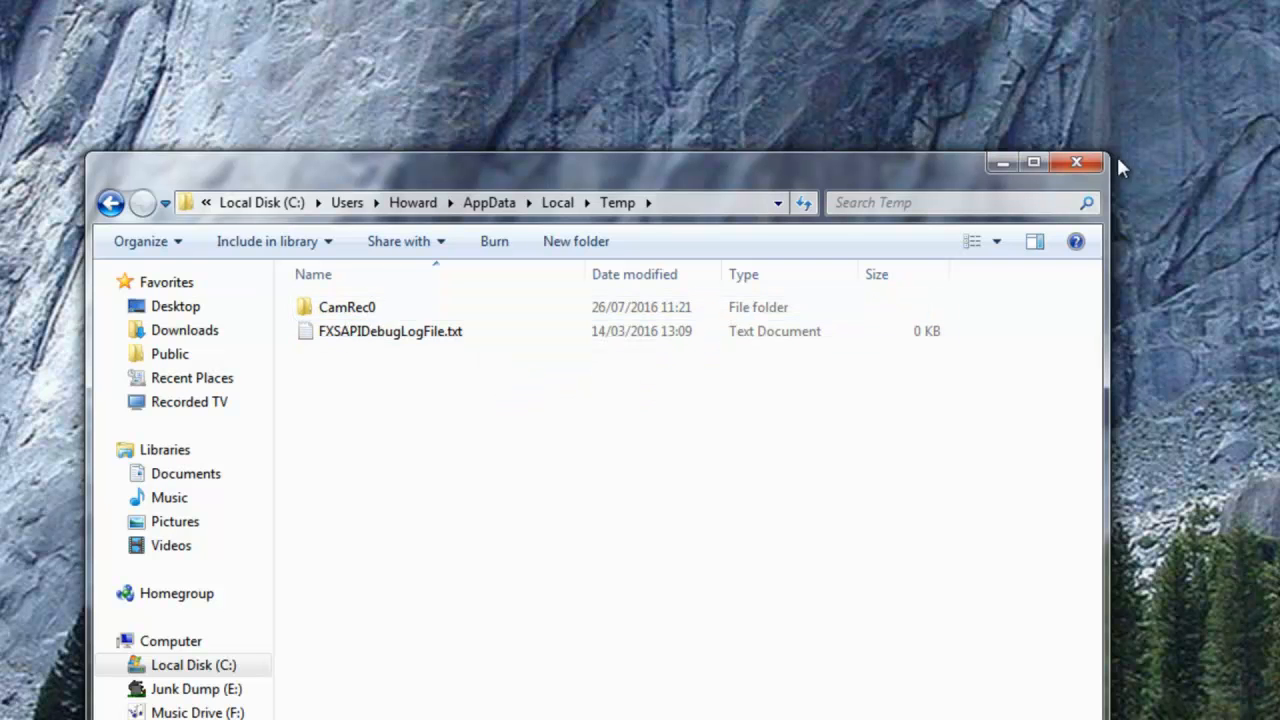
click(1077, 166)
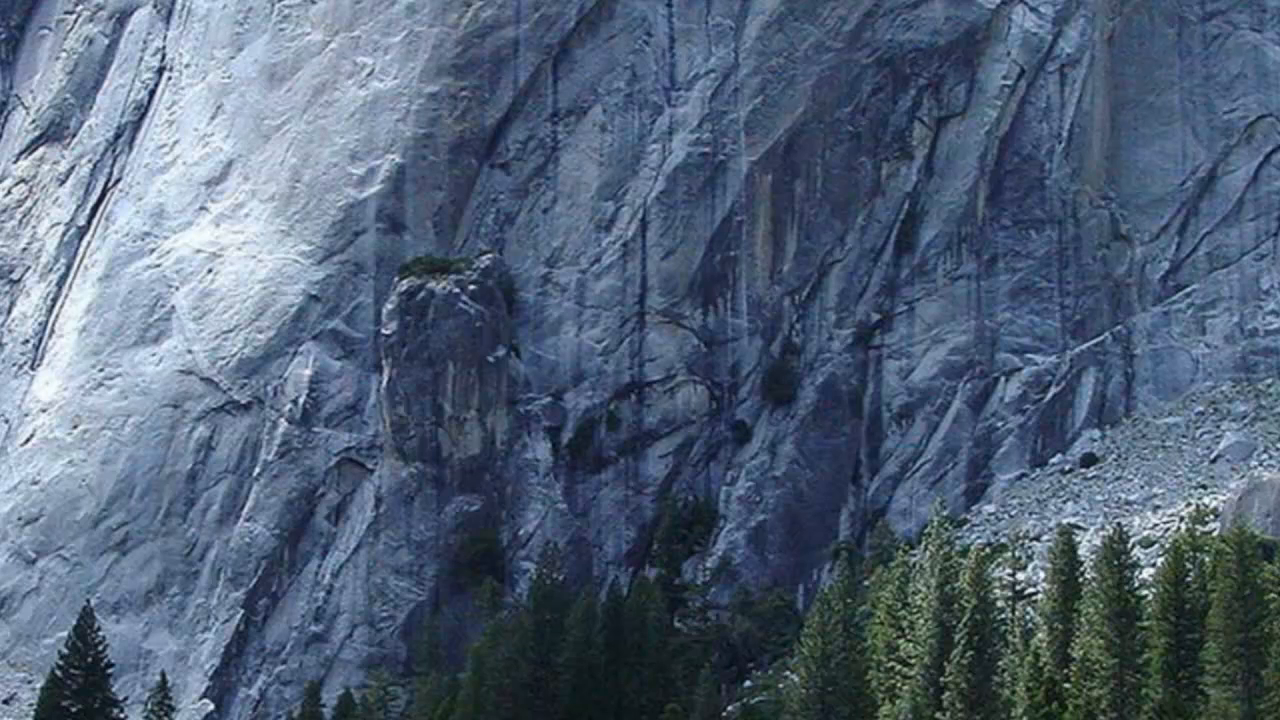
Step: Open the SysWOW64 folder under Windows on Local Disk (C:) and look through its subfolders for a leftover GWX folder
key(super+e)
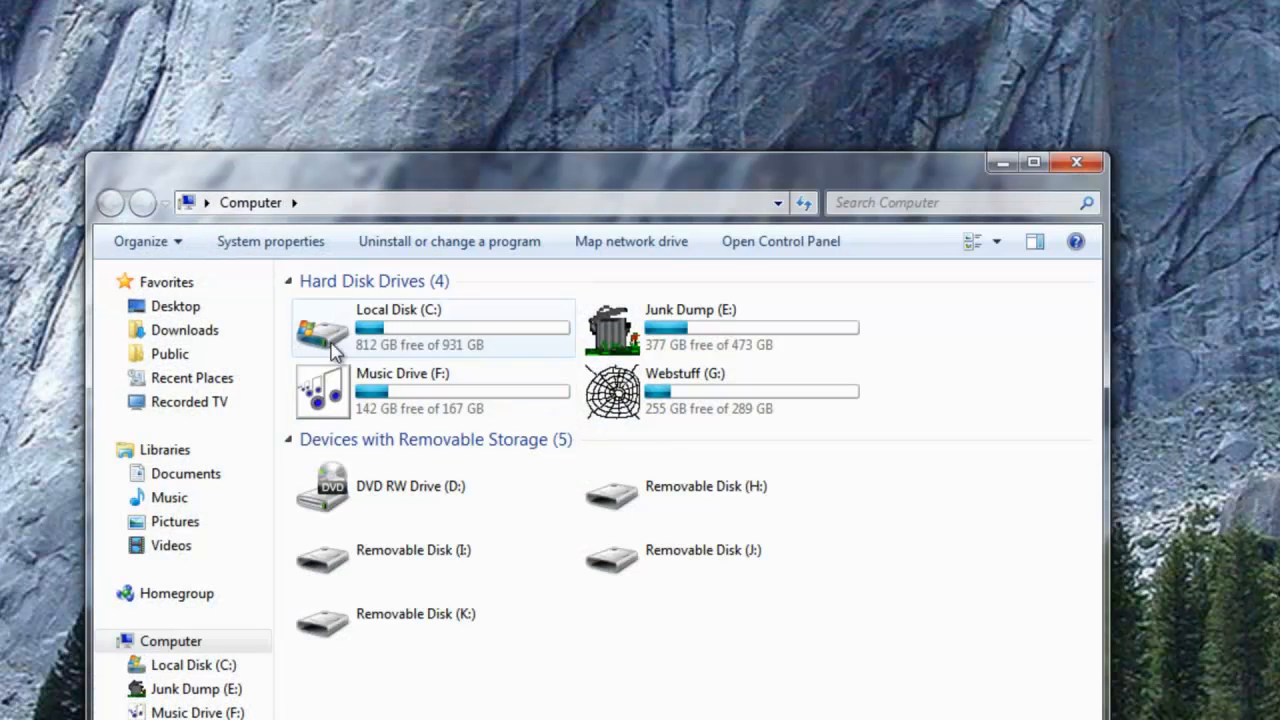
double_click(335, 350)
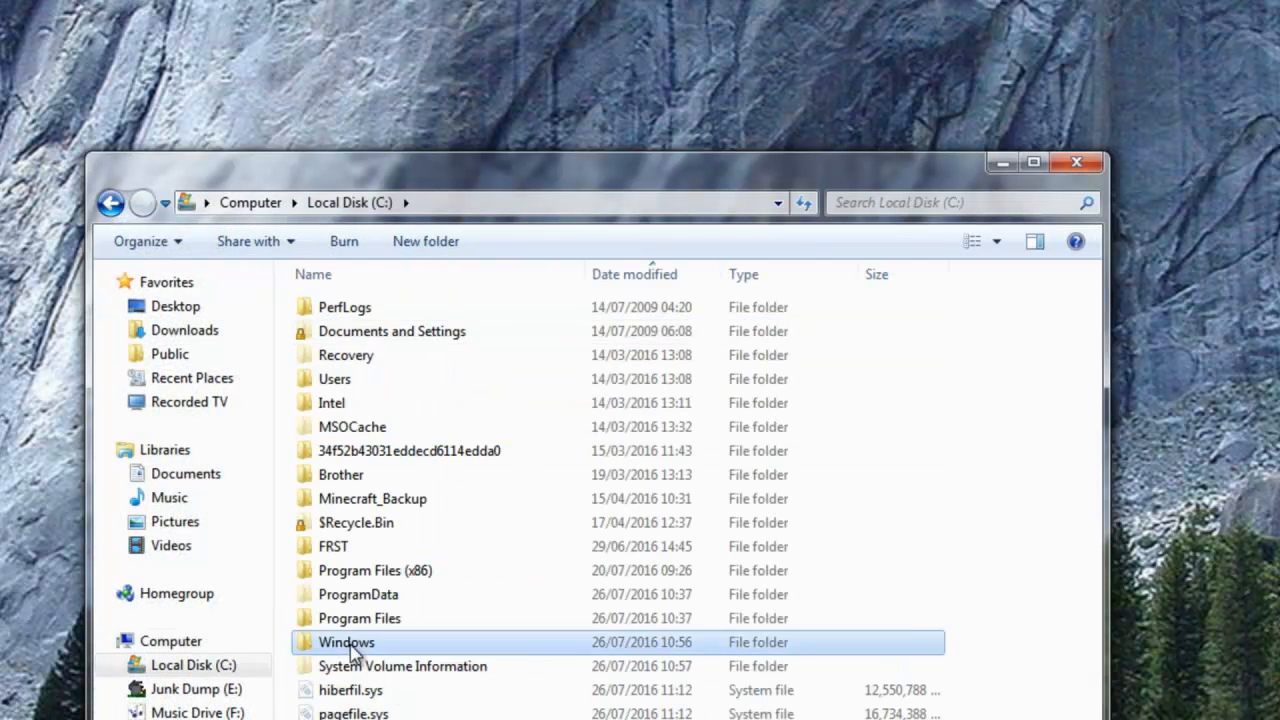
double_click(345, 643)
scroll(416, 665, down, 3)
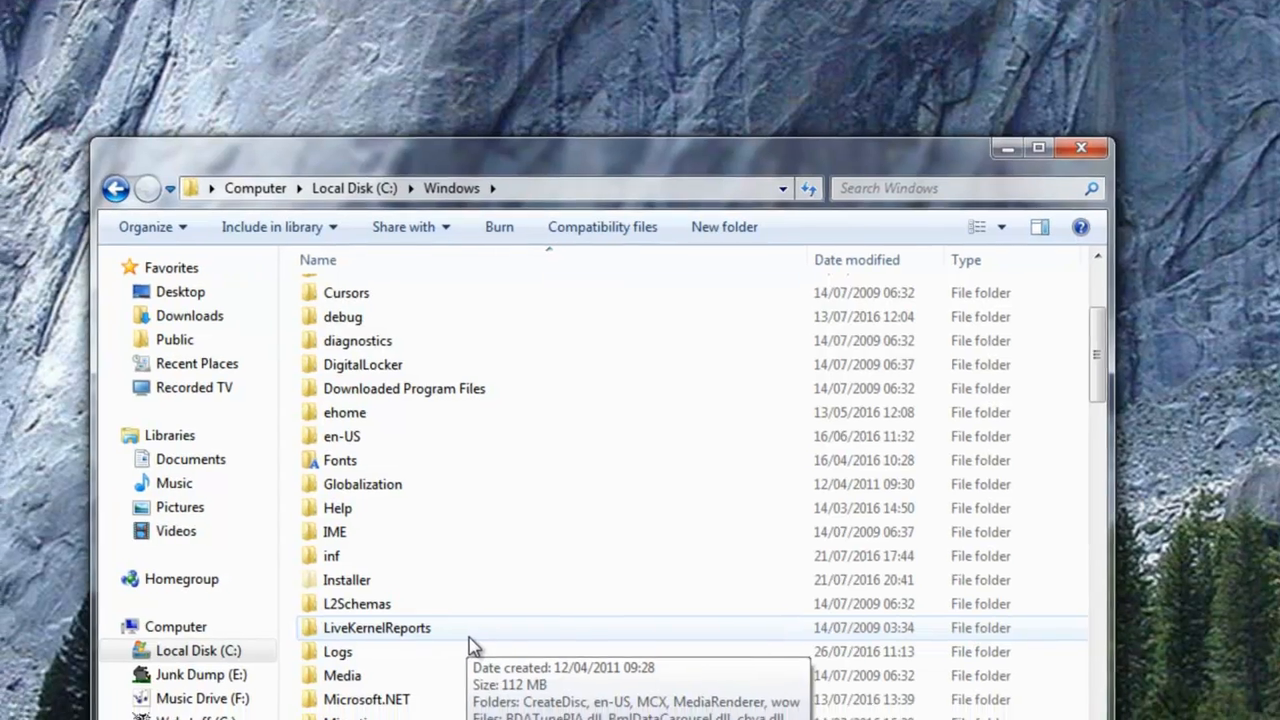
scroll(465, 660, down, 2)
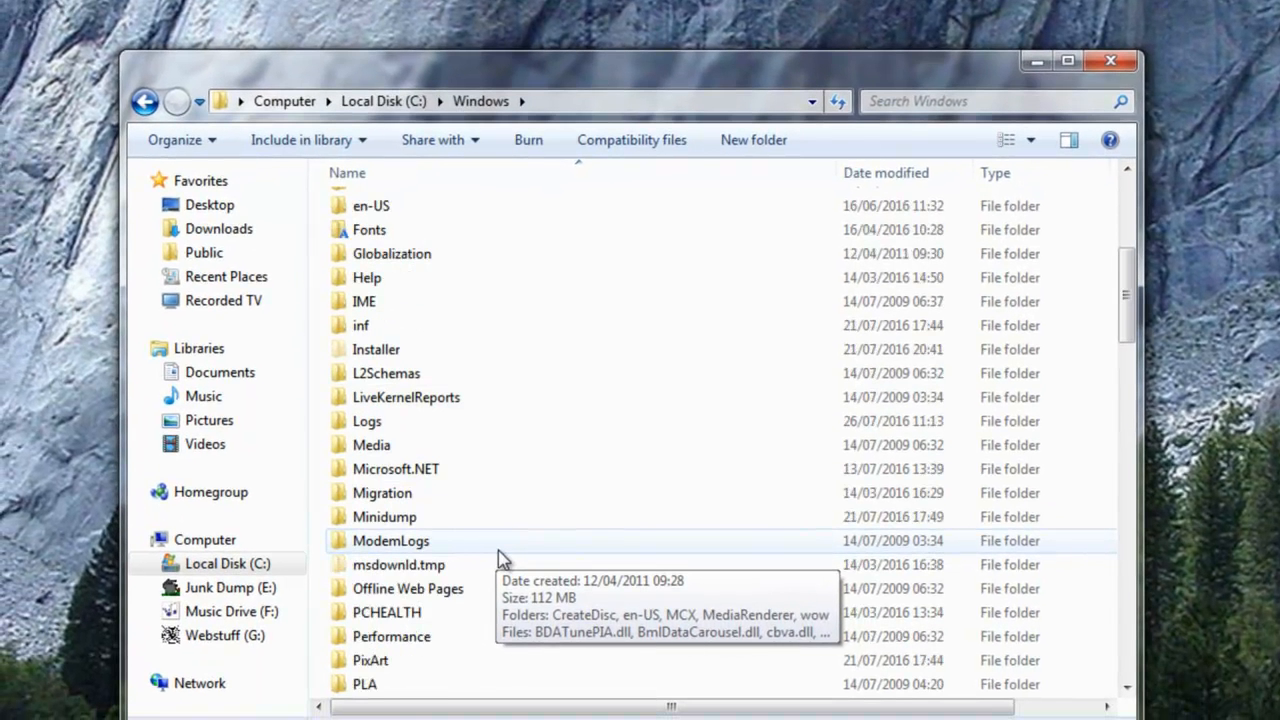
scroll(502, 560, down, 4)
scroll(502, 560, down, 2)
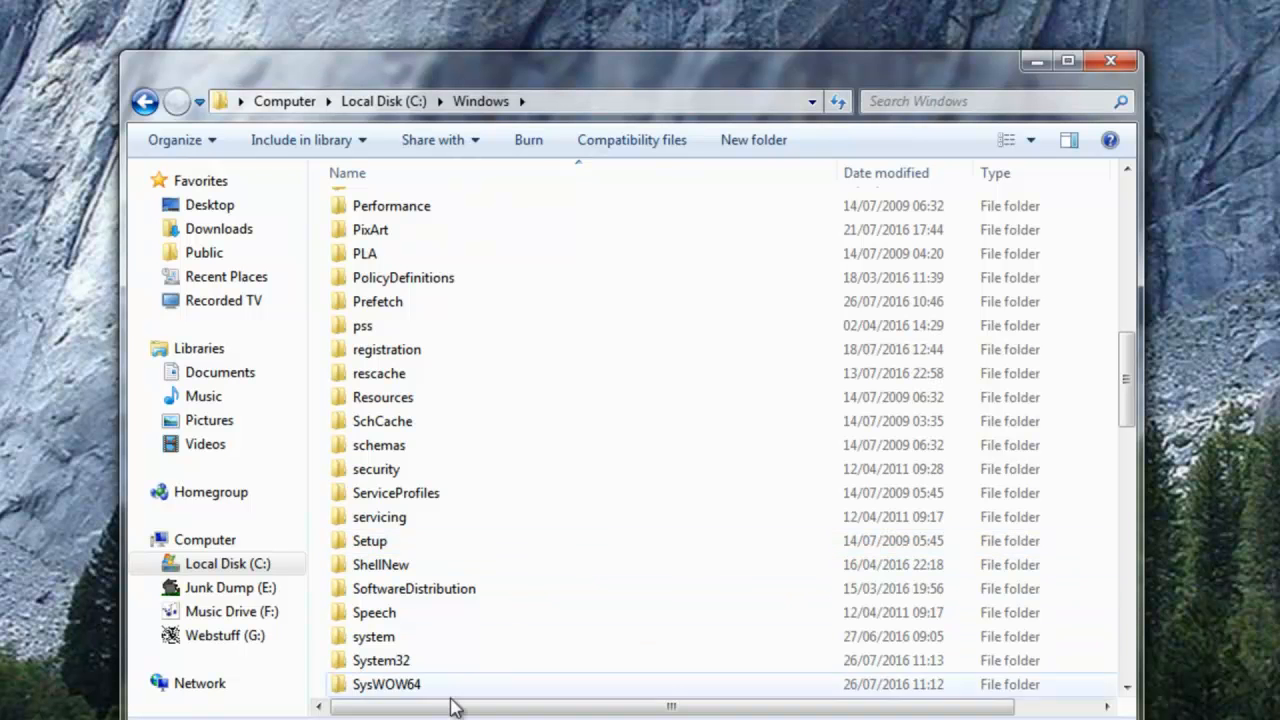
double_click(388, 686)
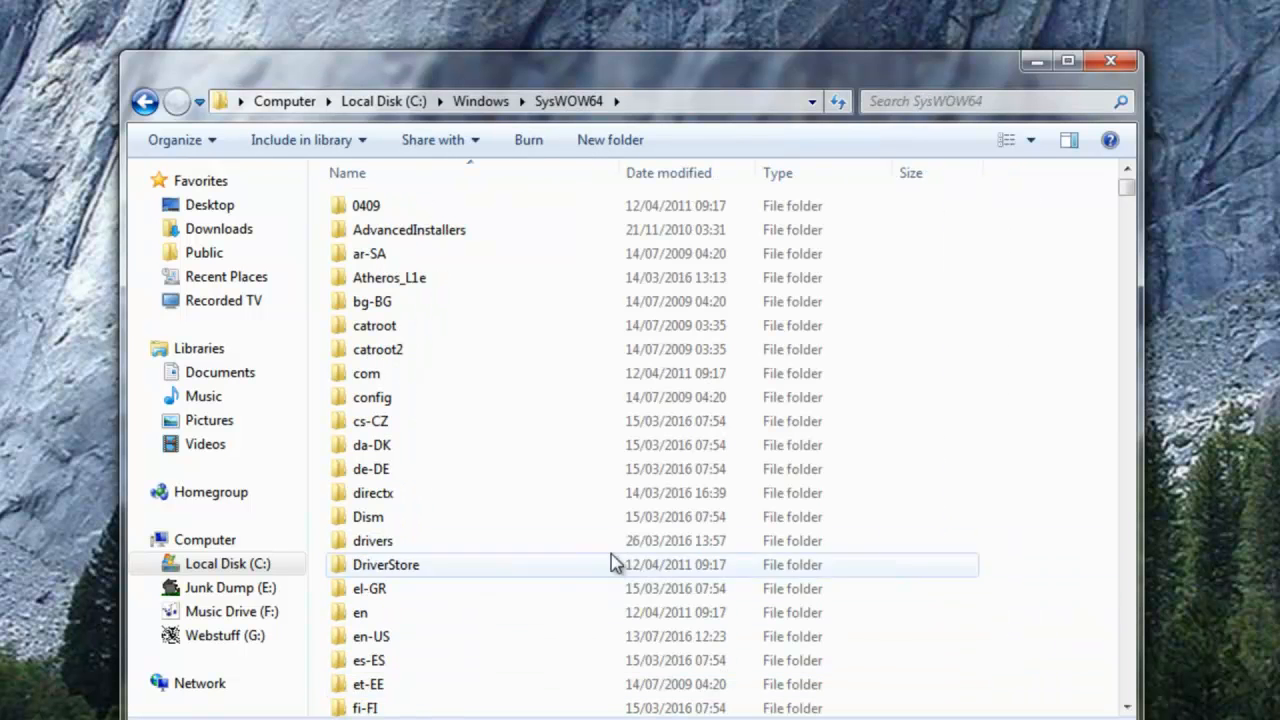
scroll(480, 505, down, 7)
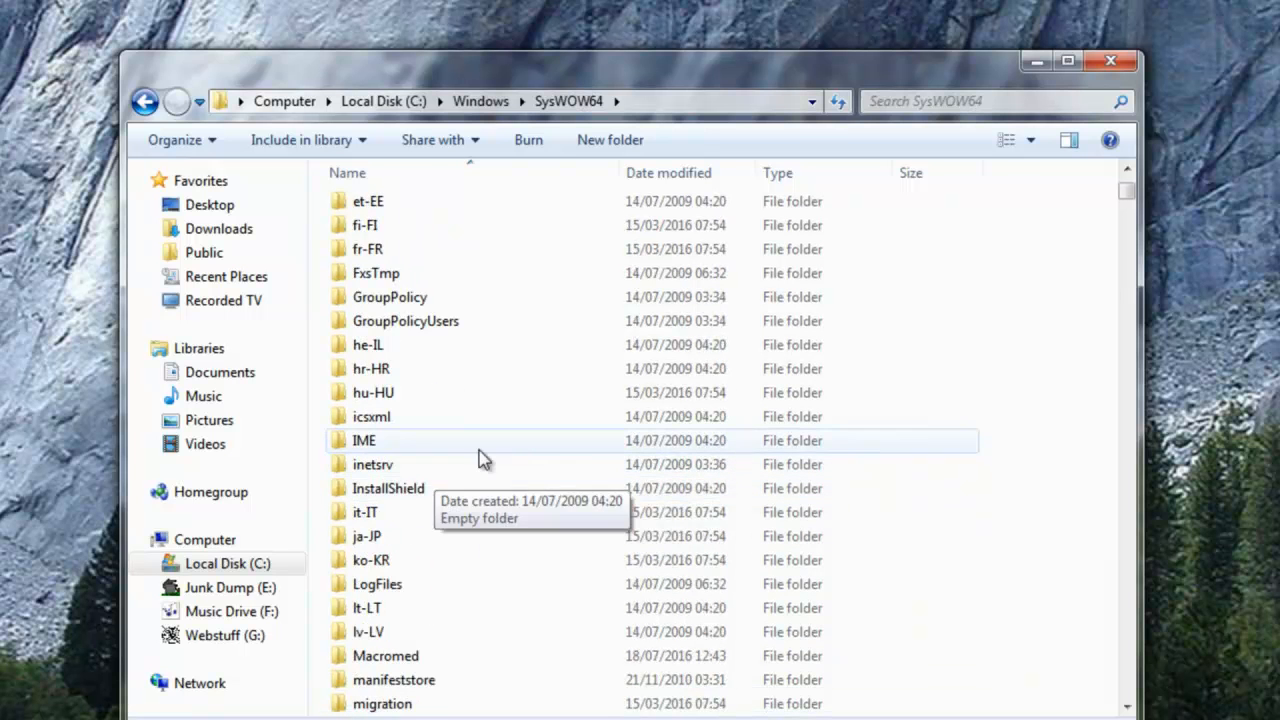
scroll(528, 439, down, 2)
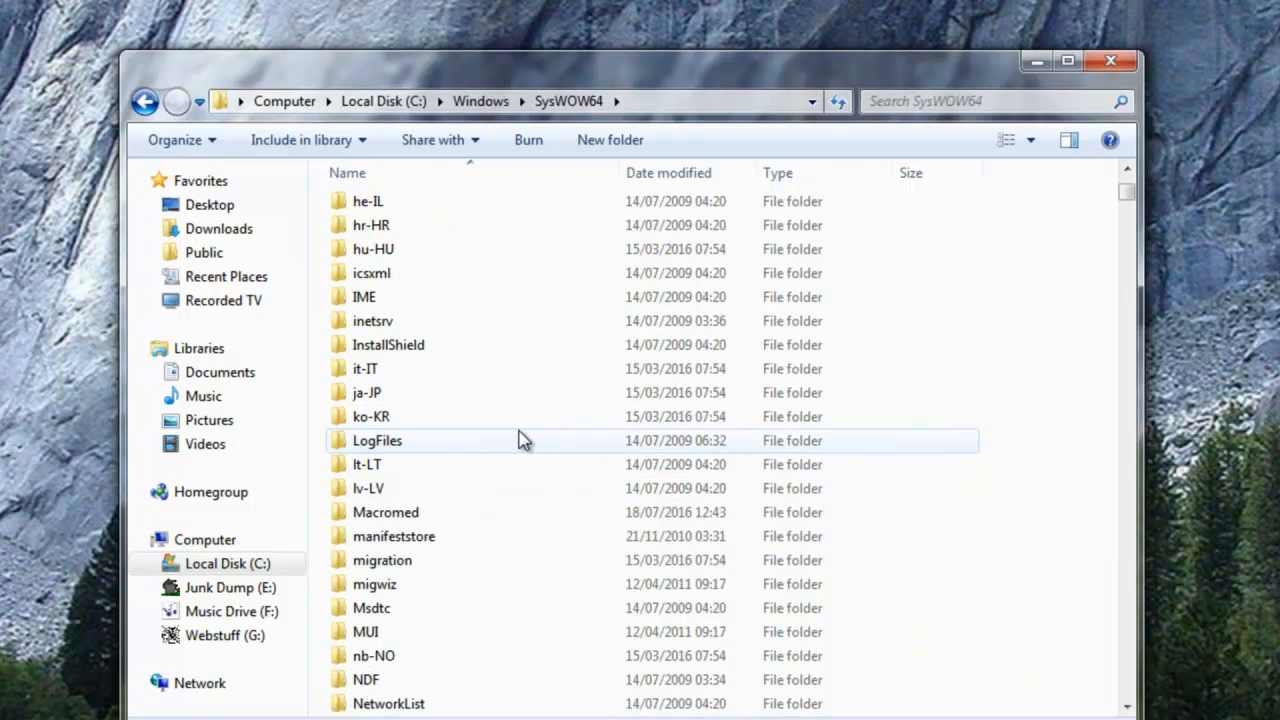
scroll(522, 439, up, 5)
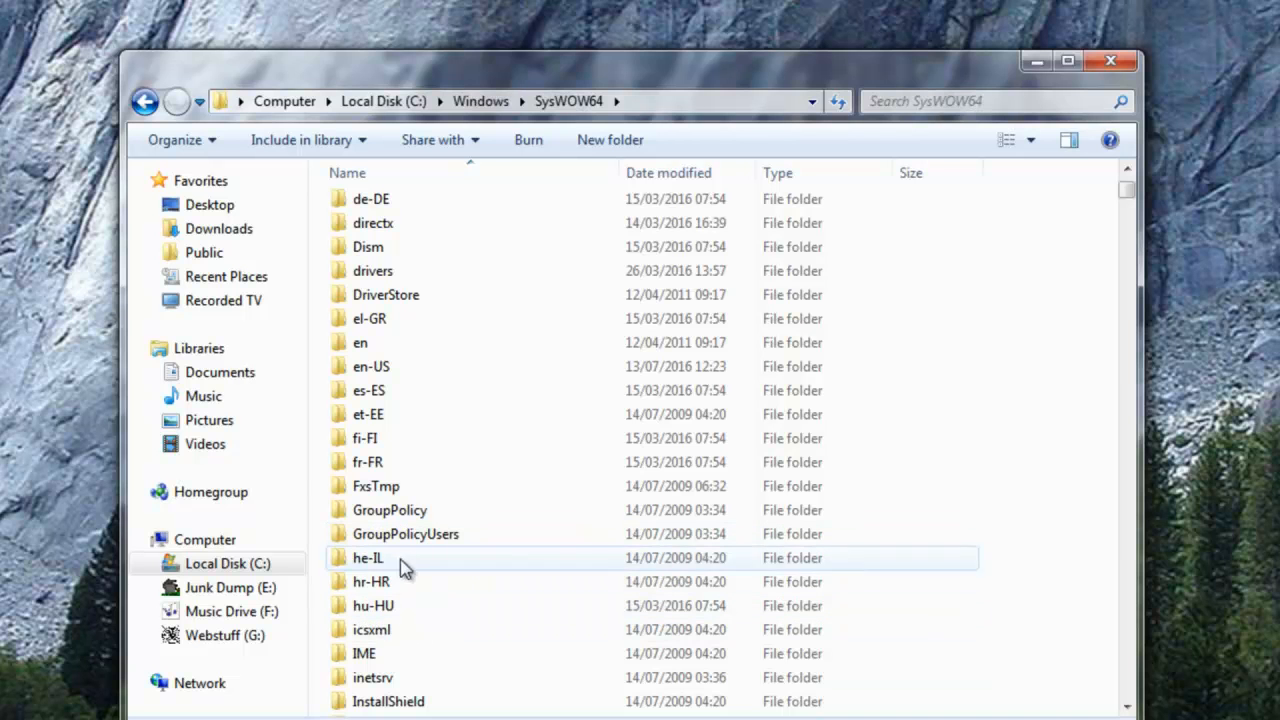
scroll(449, 560, down, 3)
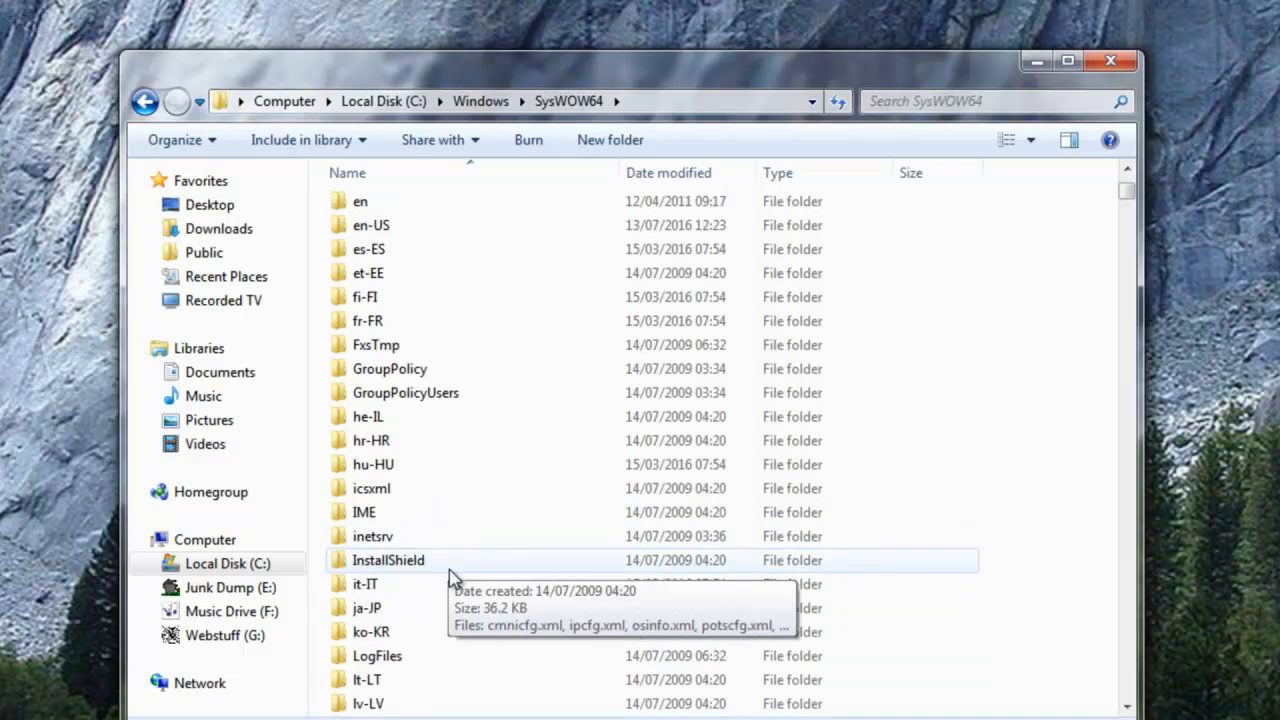
Step: Check the System32 folder for a leftover GWX folder, then return to the Windows folder and look through its first subfolders
click(145, 101)
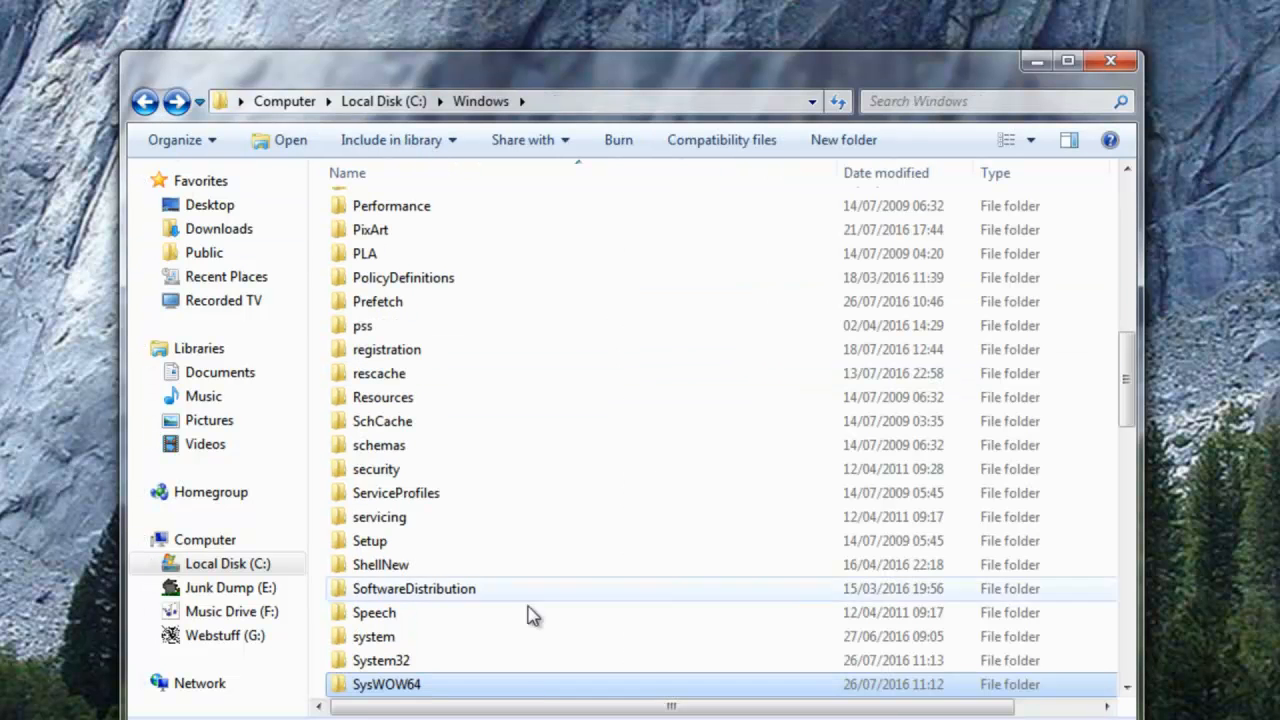
double_click(368, 661)
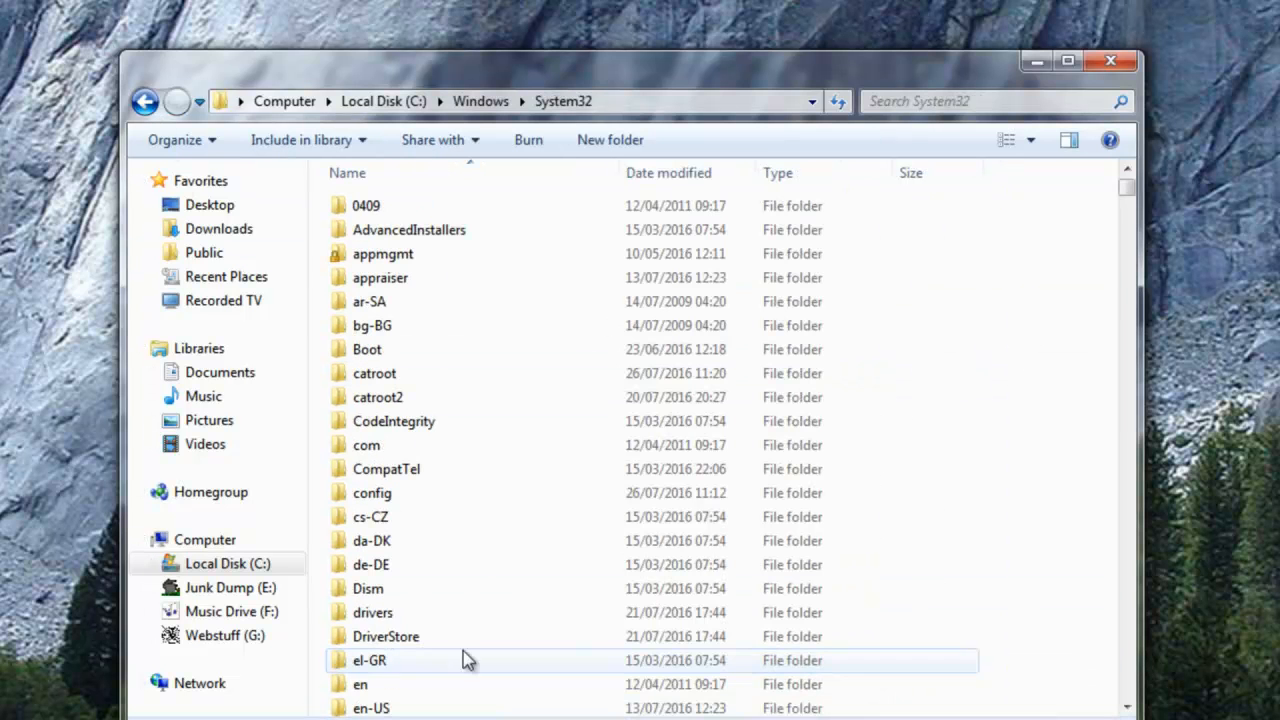
scroll(529, 417, down, 4)
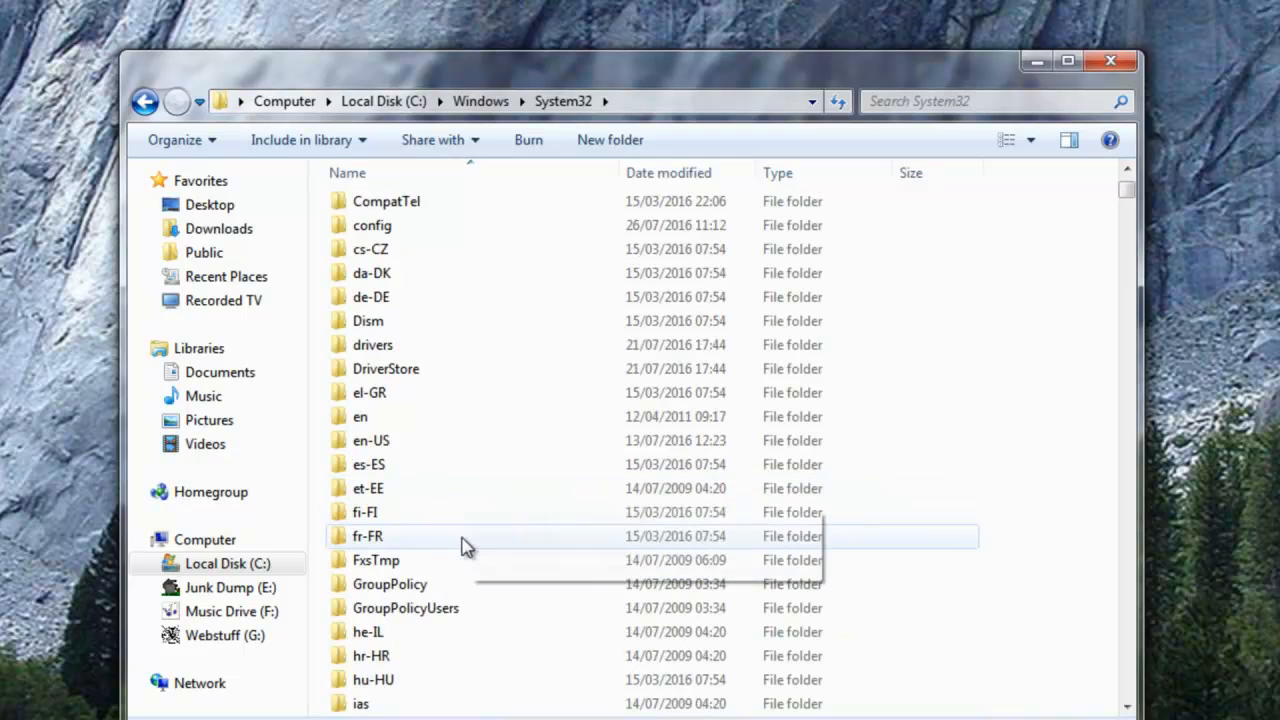
scroll(455, 520, down, 1)
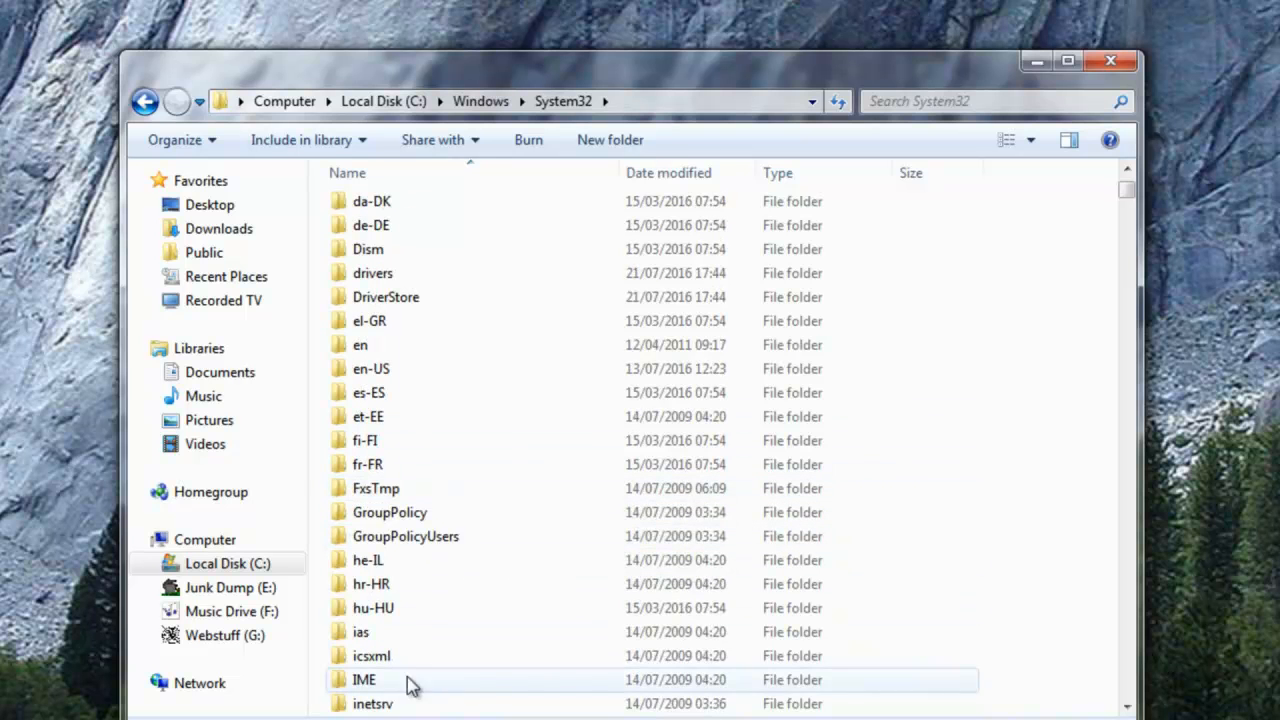
click(144, 101)
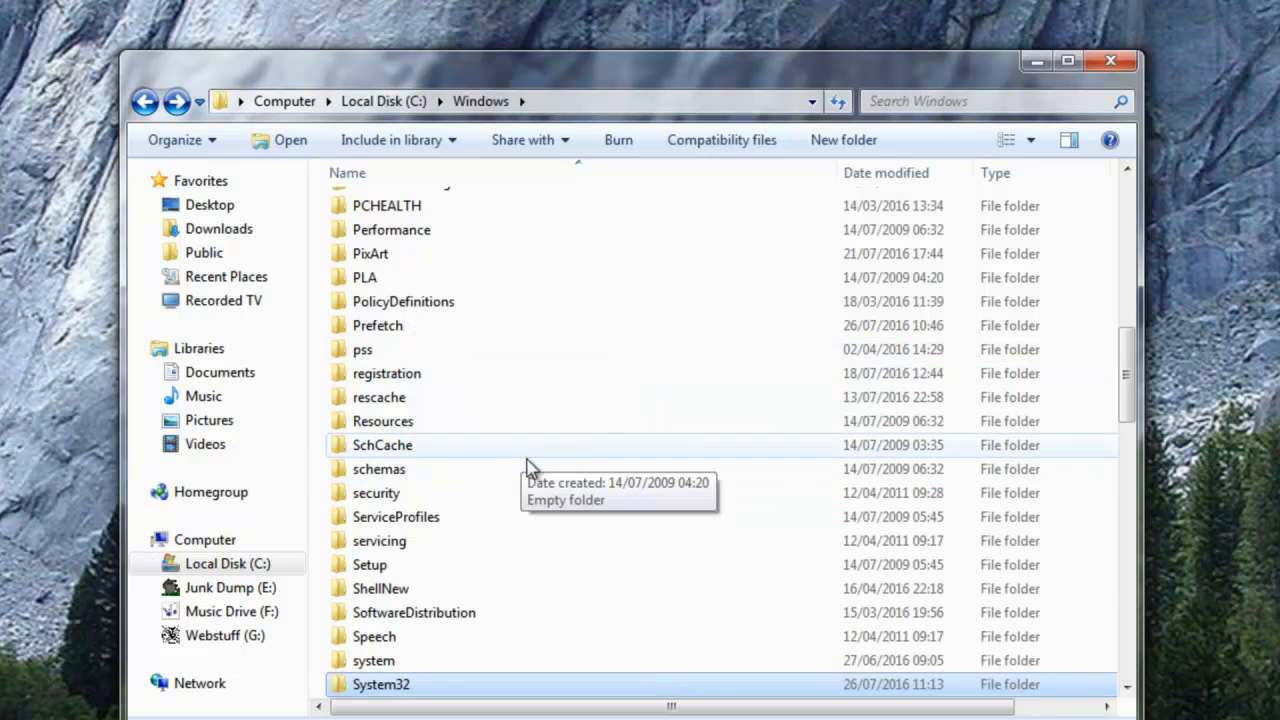
scroll(502, 555, up, 12)
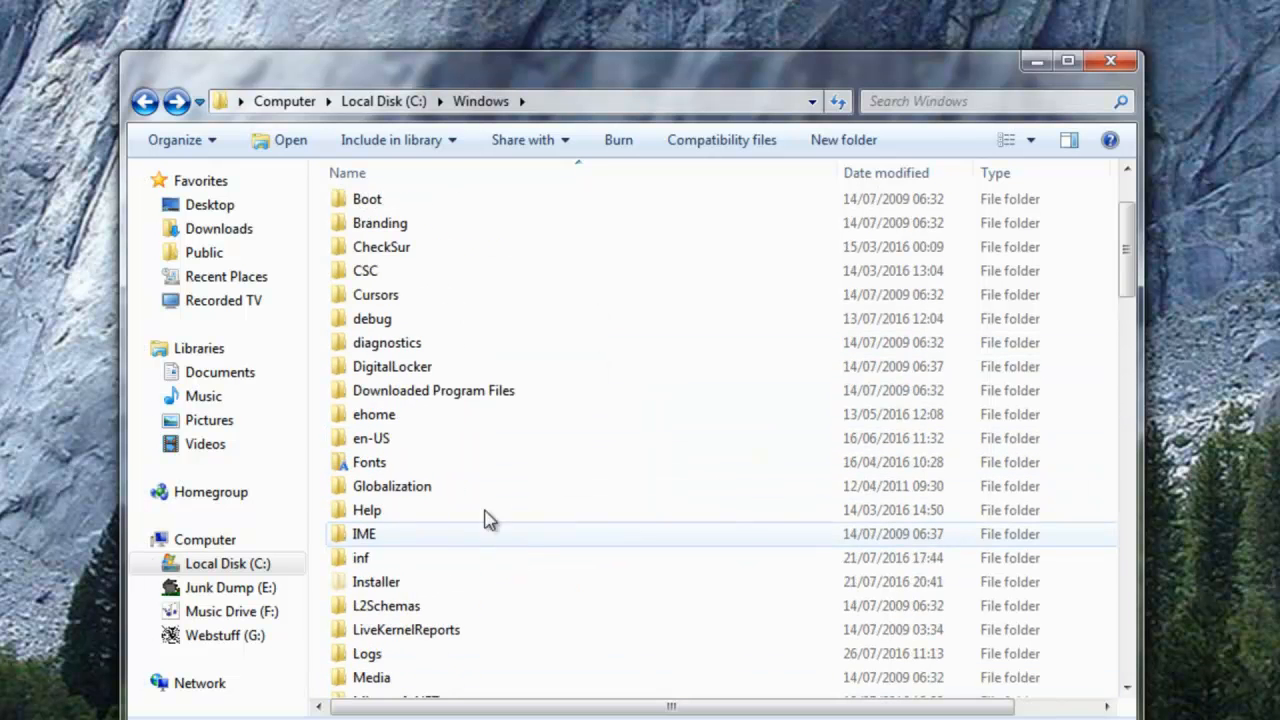
Step: Look through Program Files (x86) on Local Disk (C:) for Windows 10 upgrade leftovers and return to the Computer view
click(144, 101)
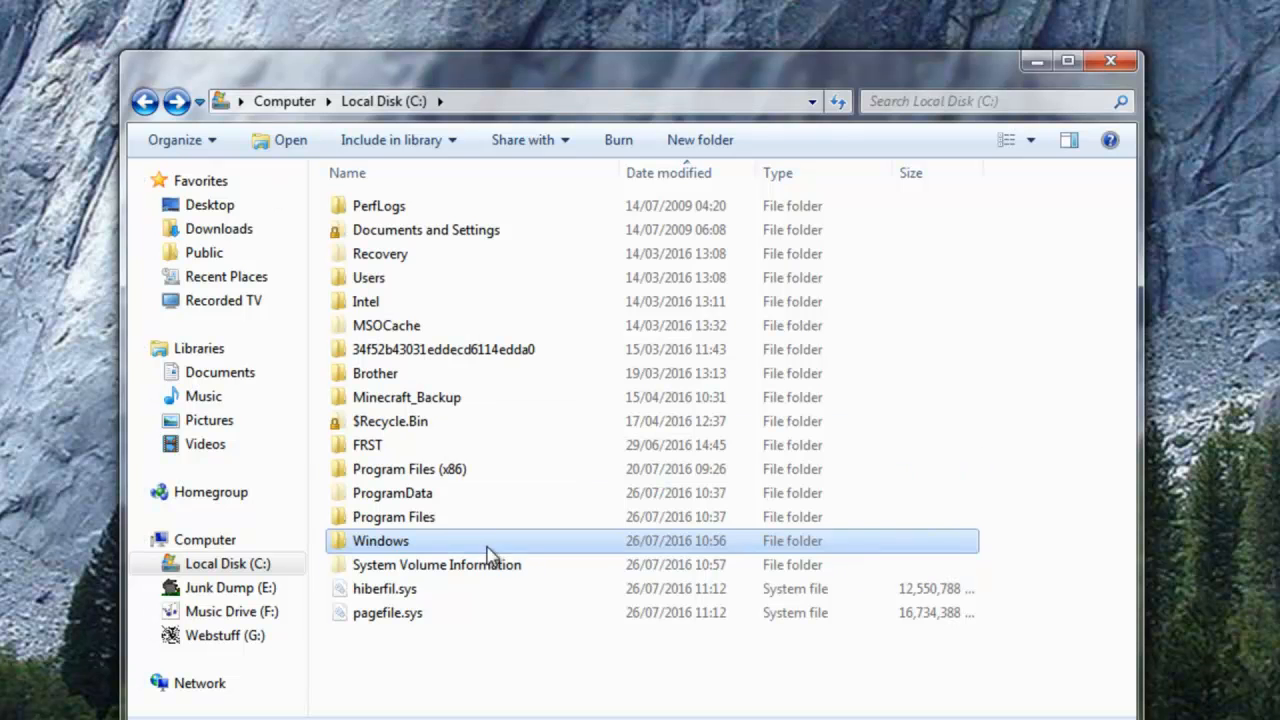
click(426, 472)
double_click(426, 472)
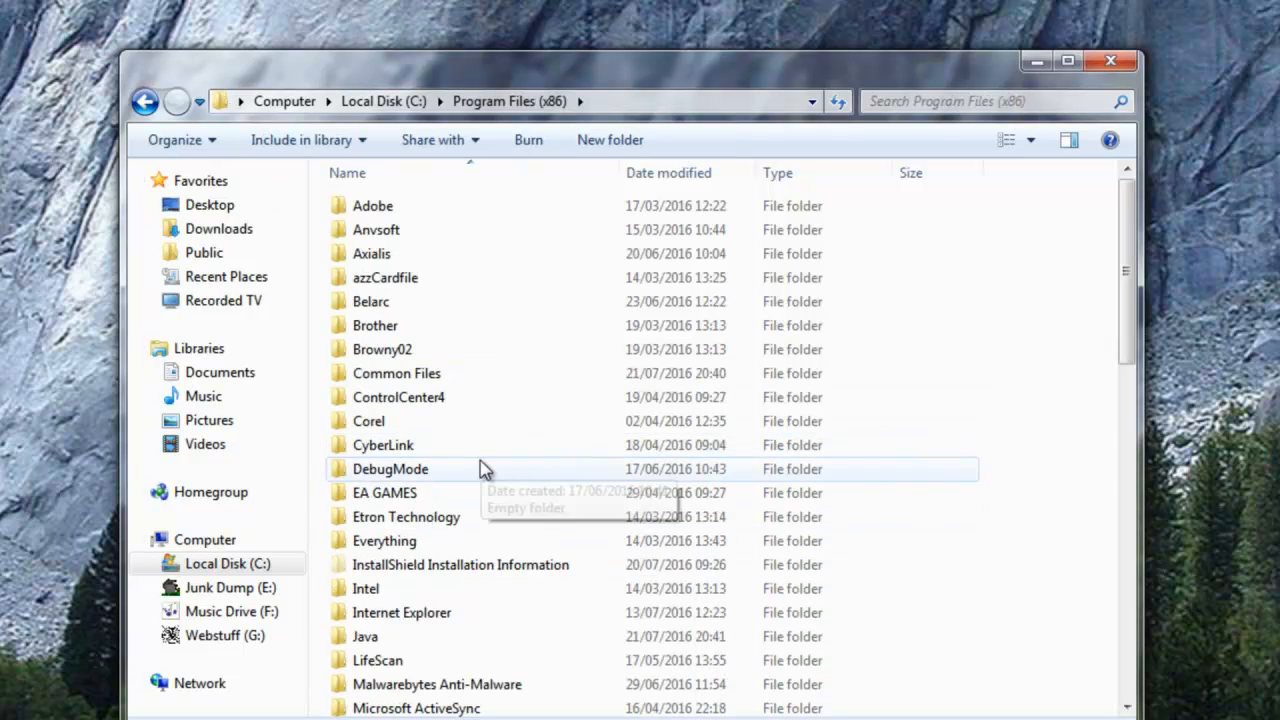
scroll(475, 466, down, 5)
scroll(470, 468, down, 8)
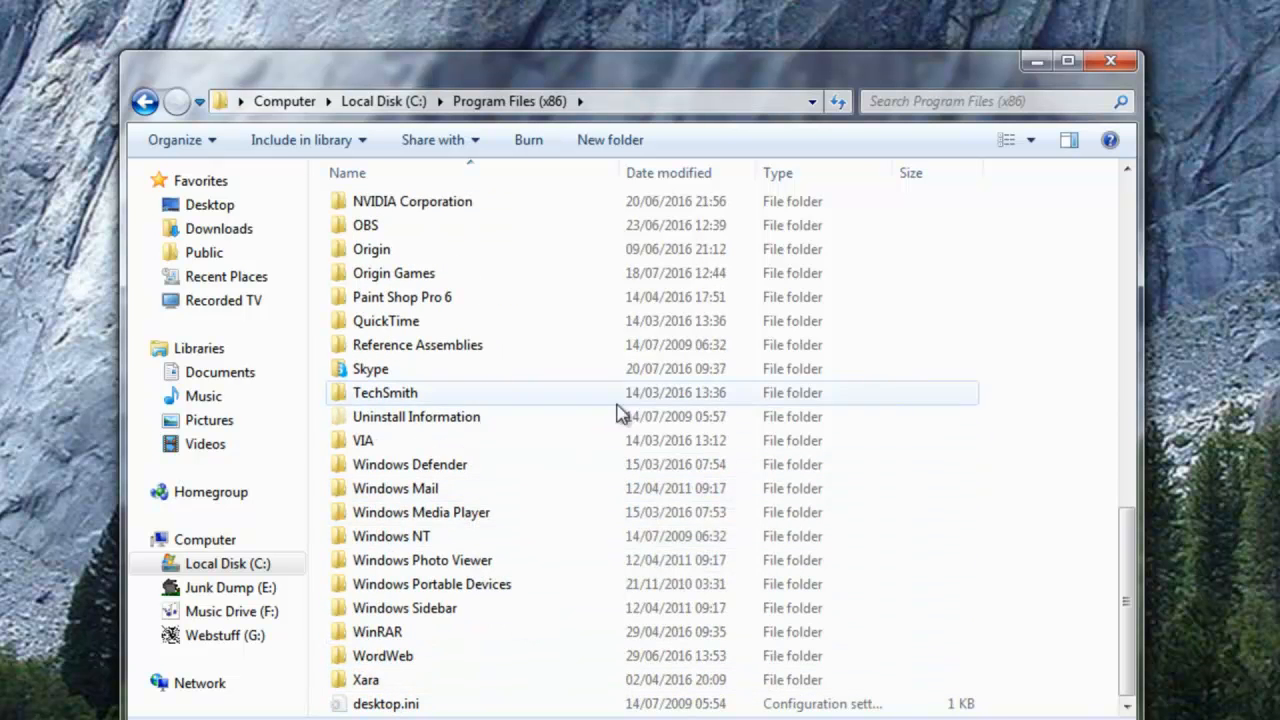
scroll(525, 665, up, 3)
scroll(530, 660, up, 7)
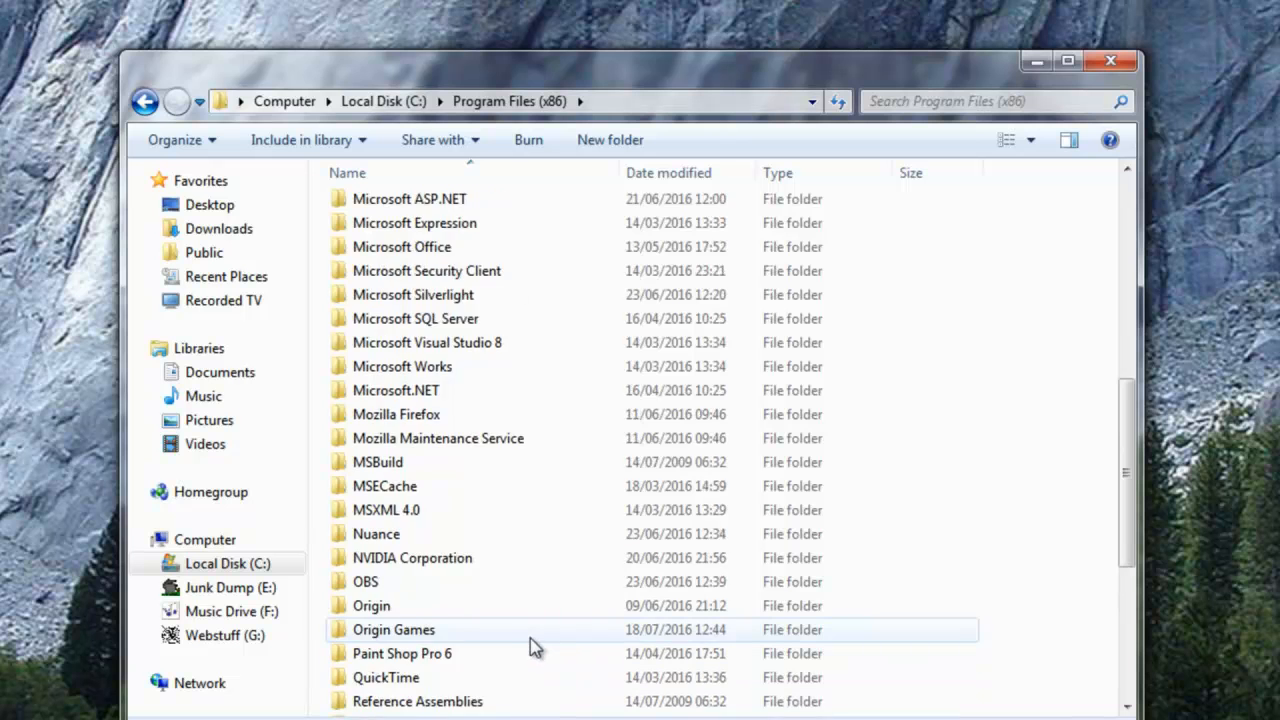
scroll(538, 645, up, 2)
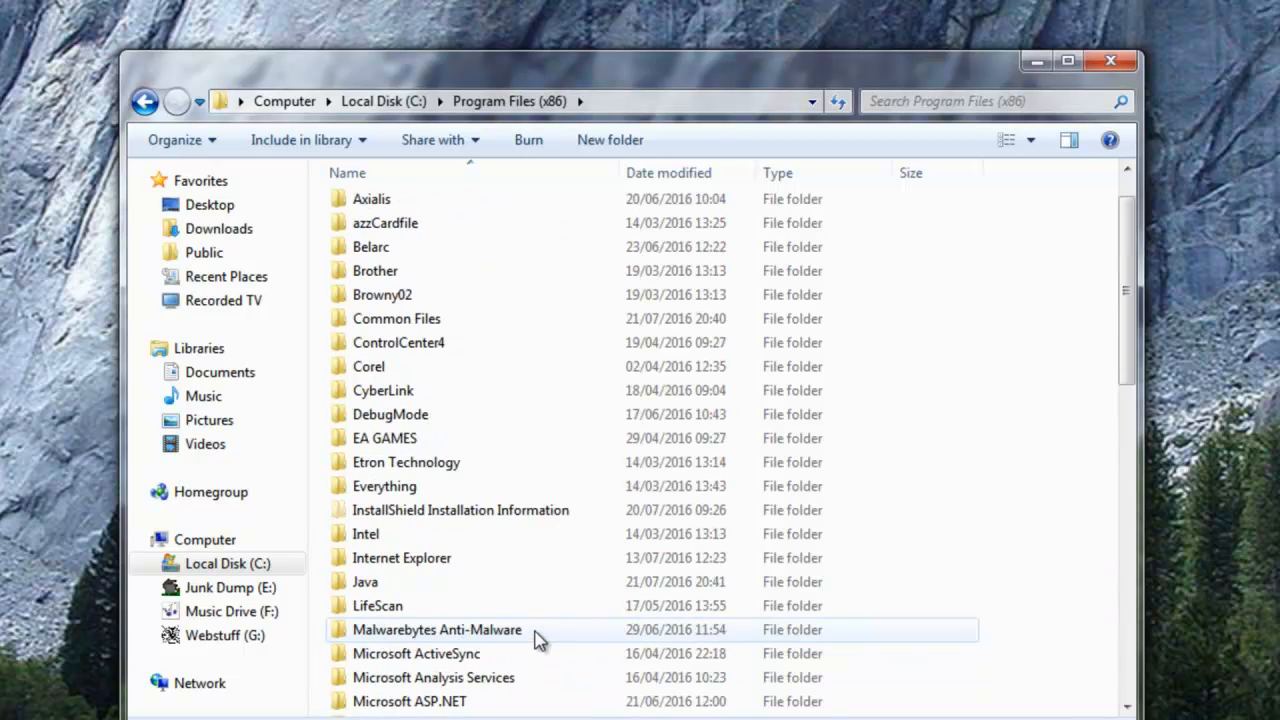
scroll(522, 575, down, 3)
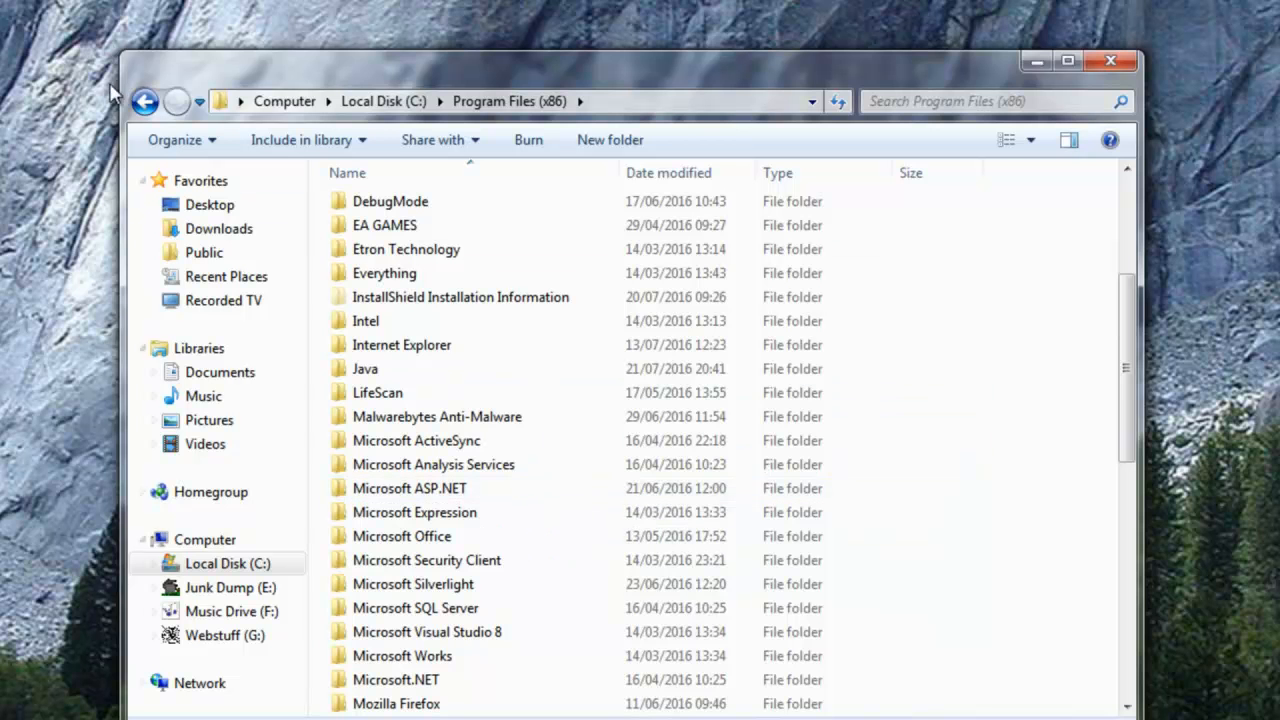
click(145, 102)
click(145, 102)
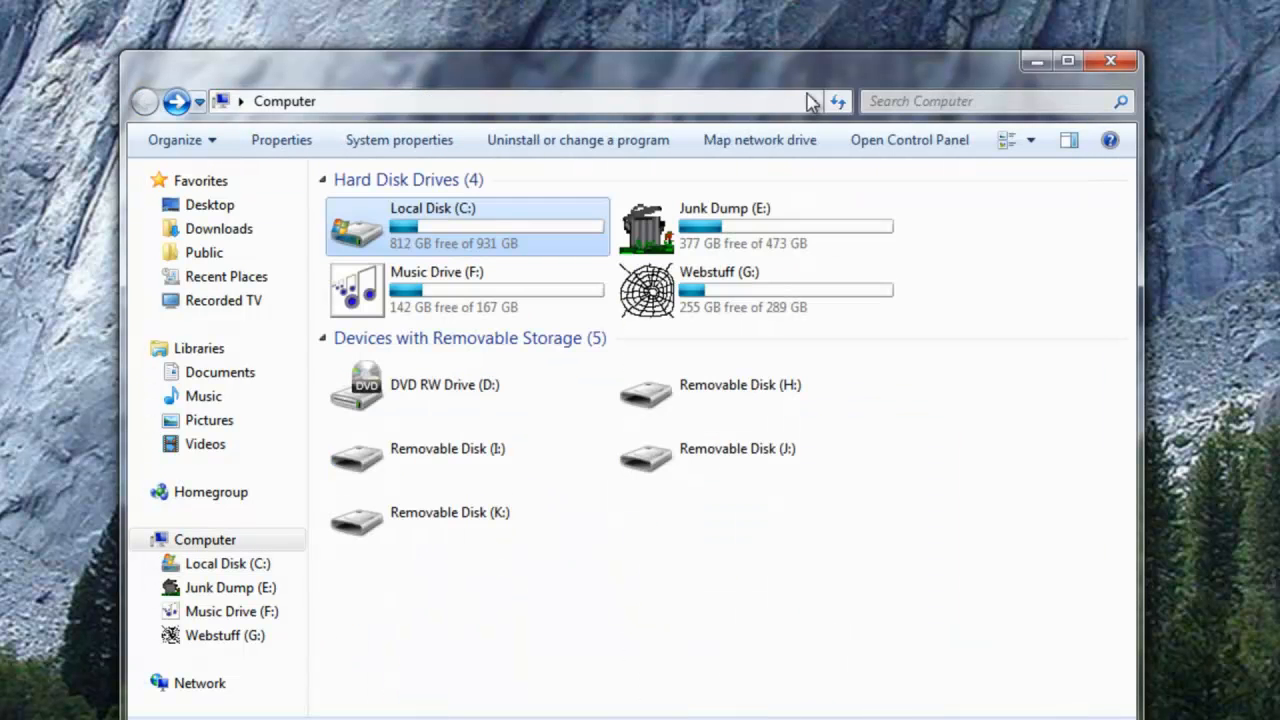